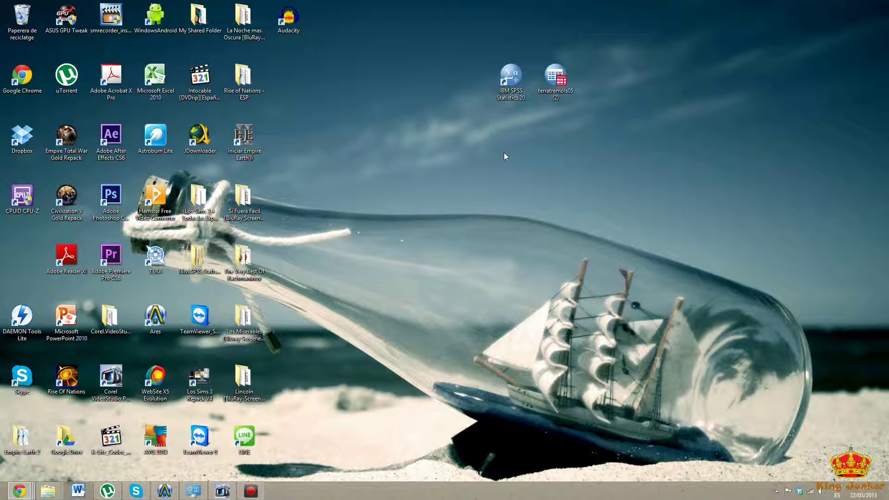
- Start IBM SPSS Statistics 20 with an empty dataset, dismissing the startup dialog, and show the variable view
double_click(517, 76)
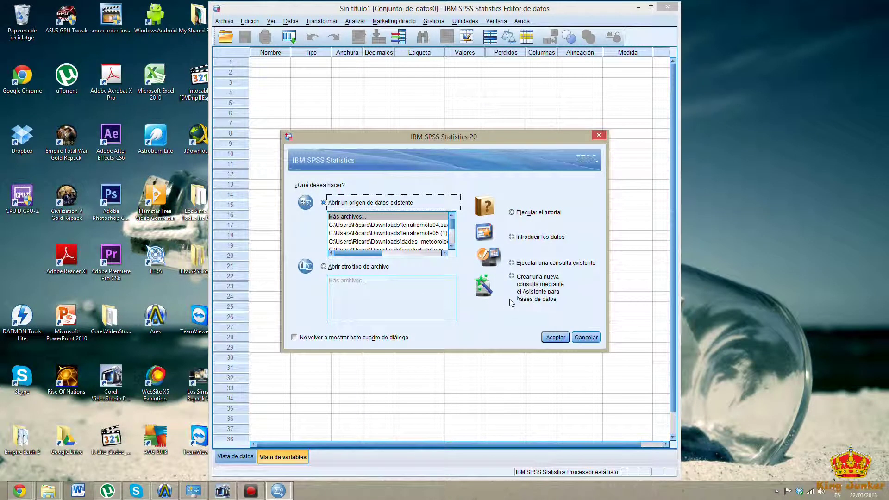
click(586, 337)
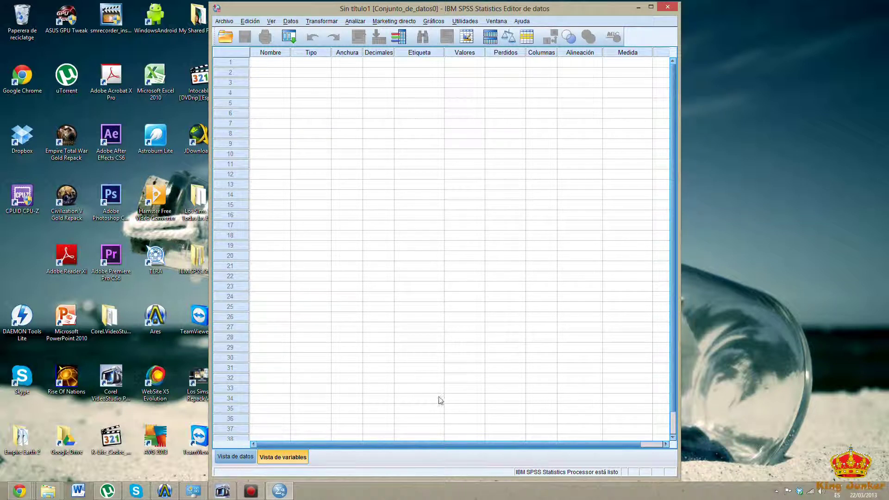
click(235, 456)
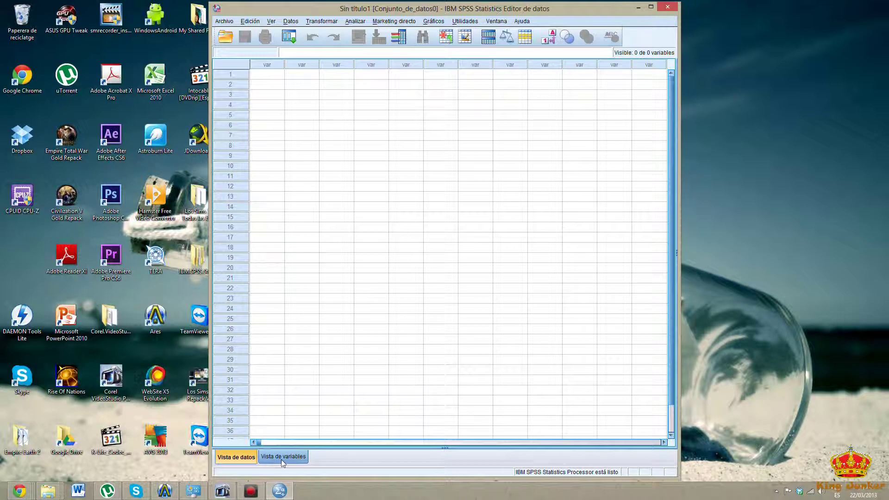
click(283, 459)
click(238, 457)
click(284, 460)
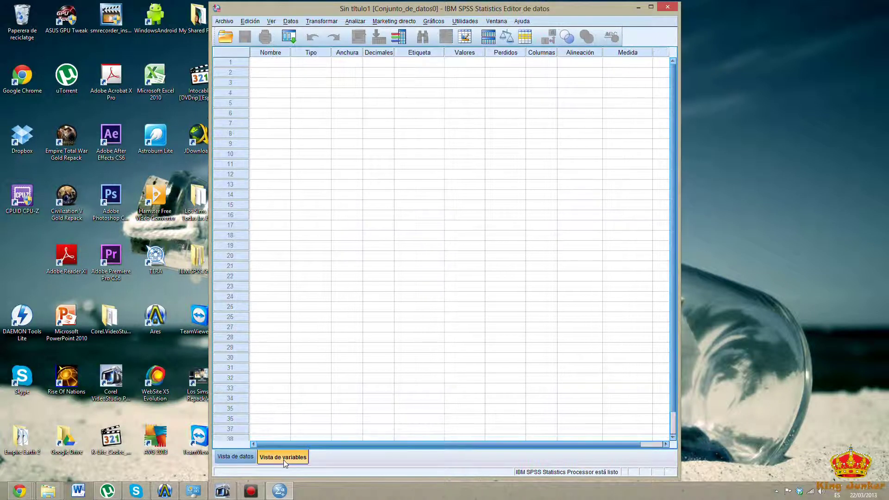
- Define three variables named Municipio, Temperatura and Superficie in the first three rows
click(272, 64)
text(M)
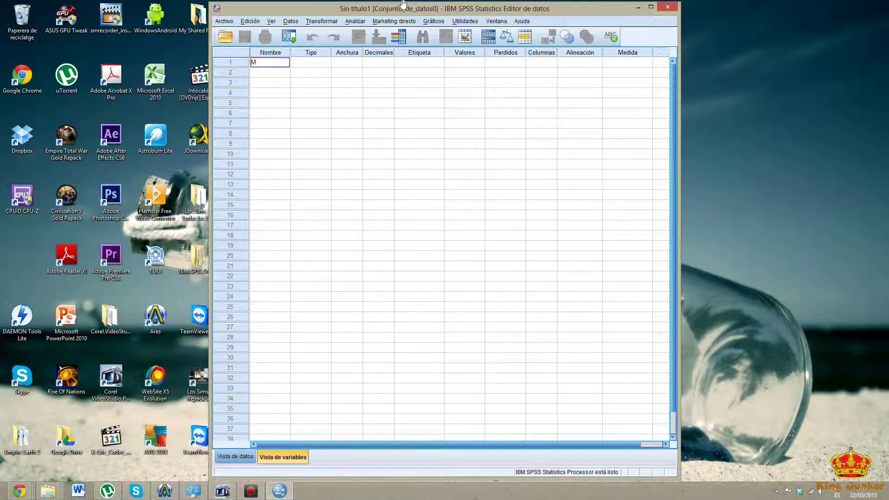
text(unicipio)
click(264, 75)
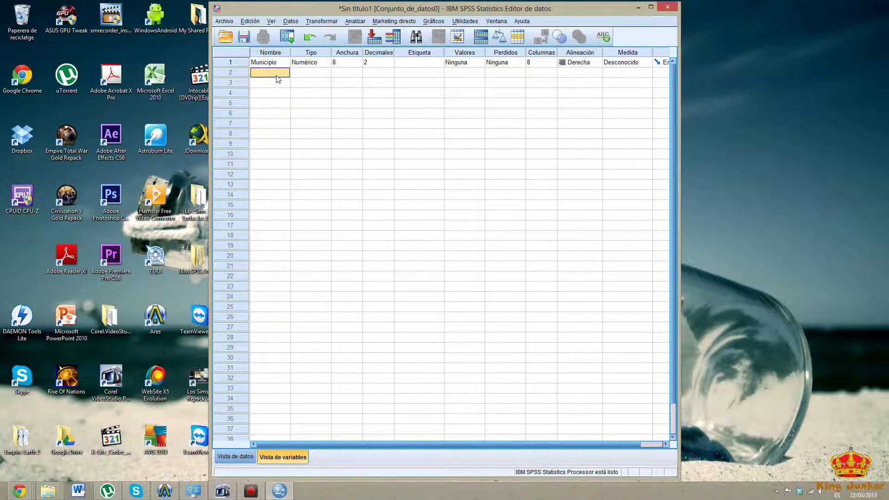
text(Temperatura)
key(Return)
click(289, 82)
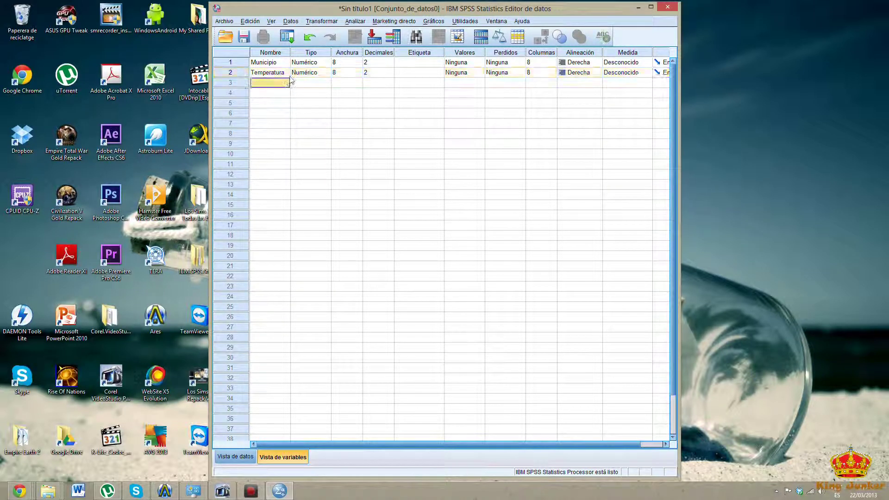
text(Superficie)
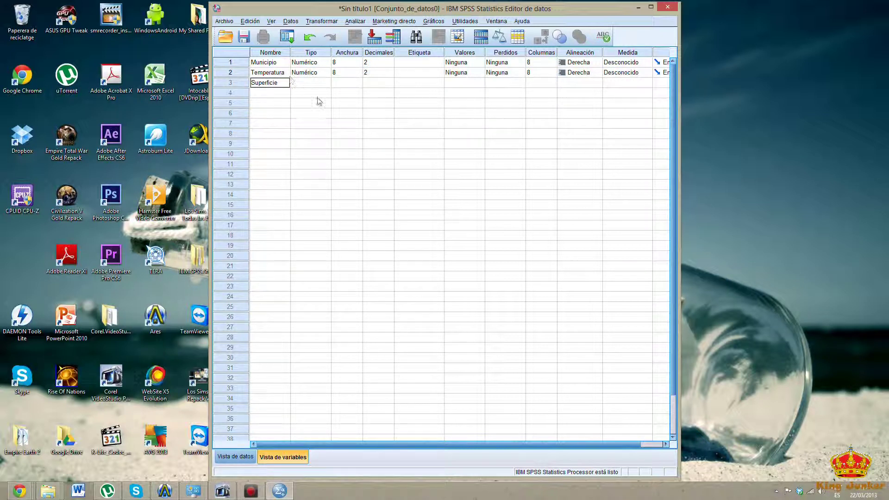
key(Return)
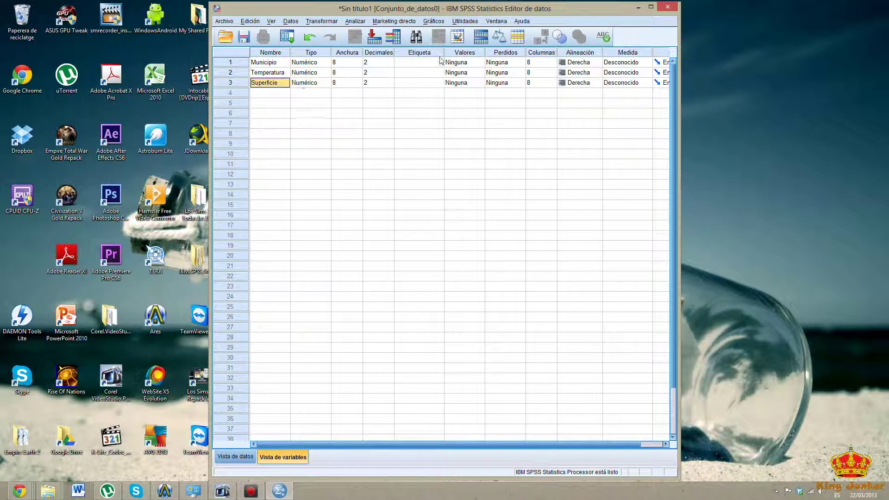
text(Superficie)
click(316, 116)
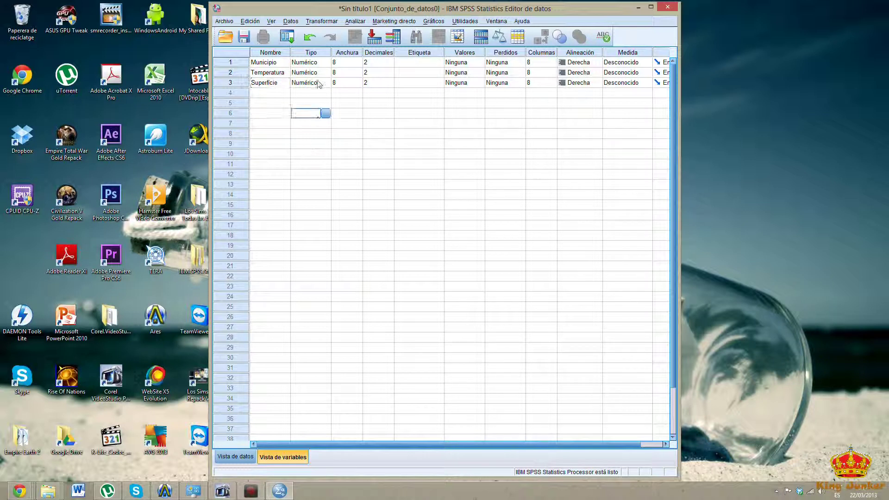
click(272, 123)
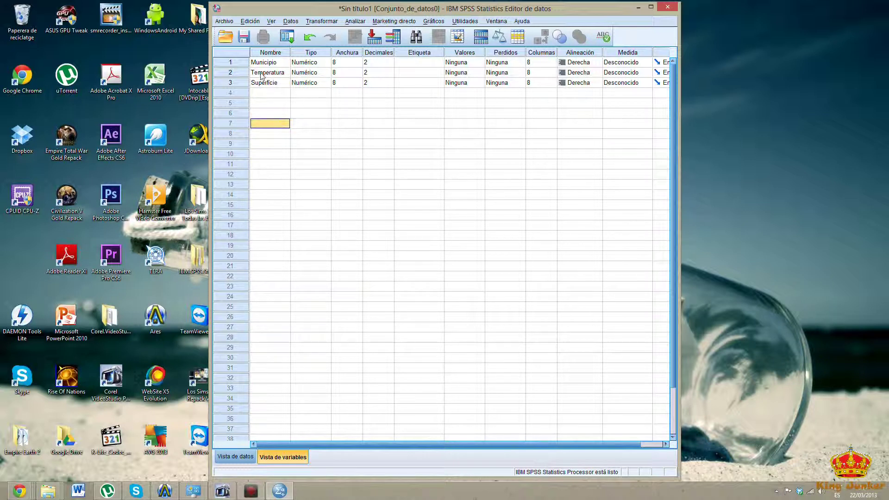
- Examine the variable type options available for Temperatura without changing its type
click(317, 74)
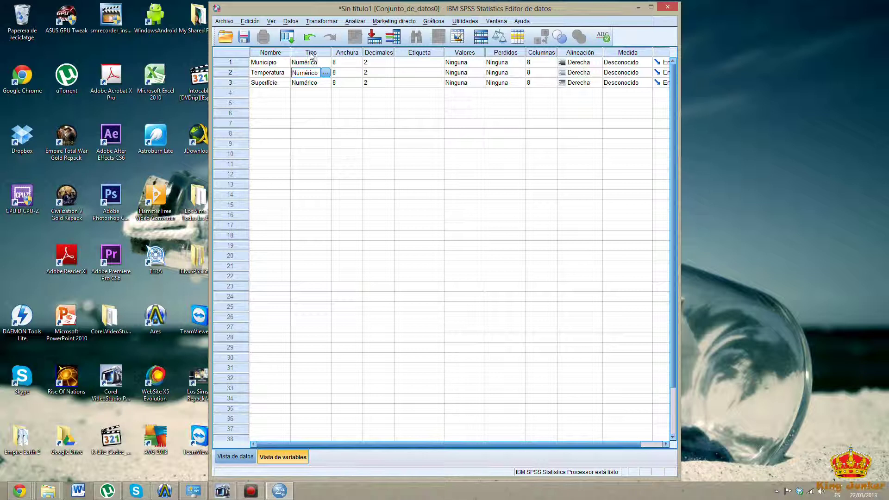
click(325, 73)
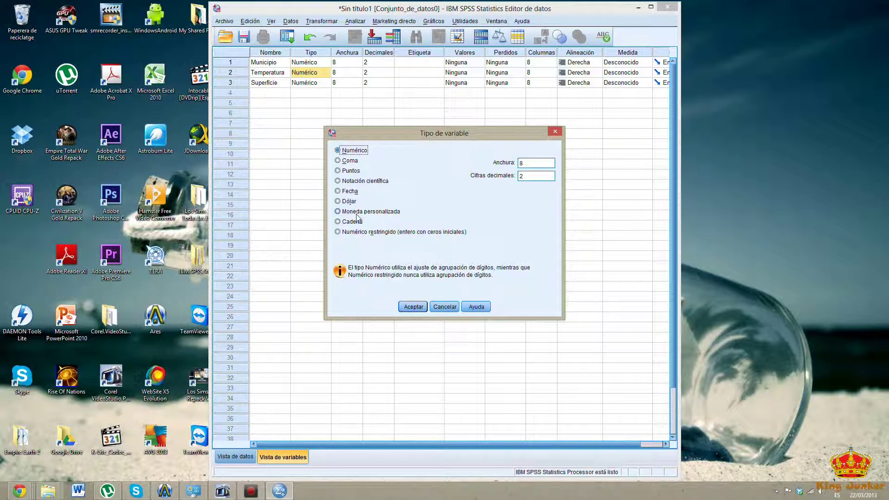
click(447, 308)
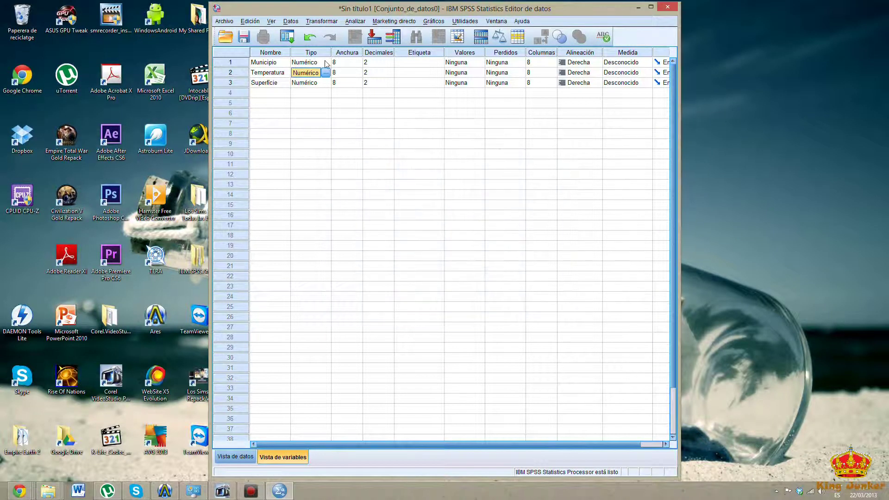
- Set the type of Municipio to Cadena with 15 characters
click(323, 64)
click(326, 63)
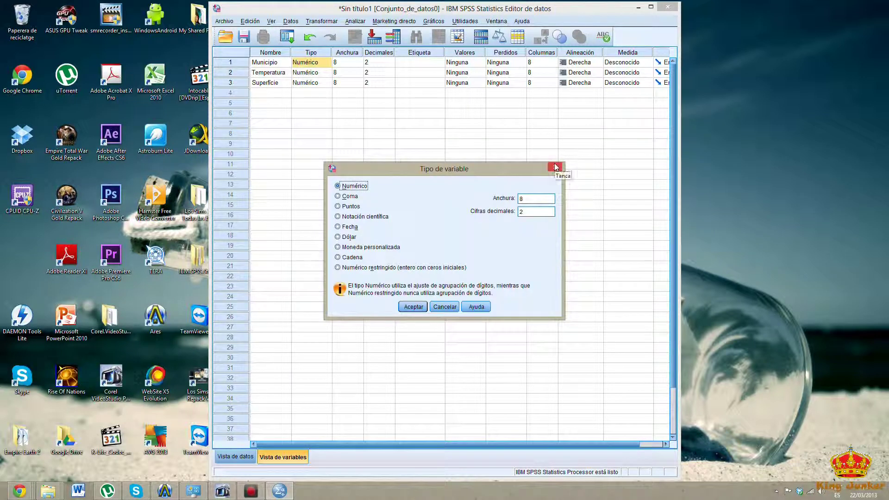
click(337, 257)
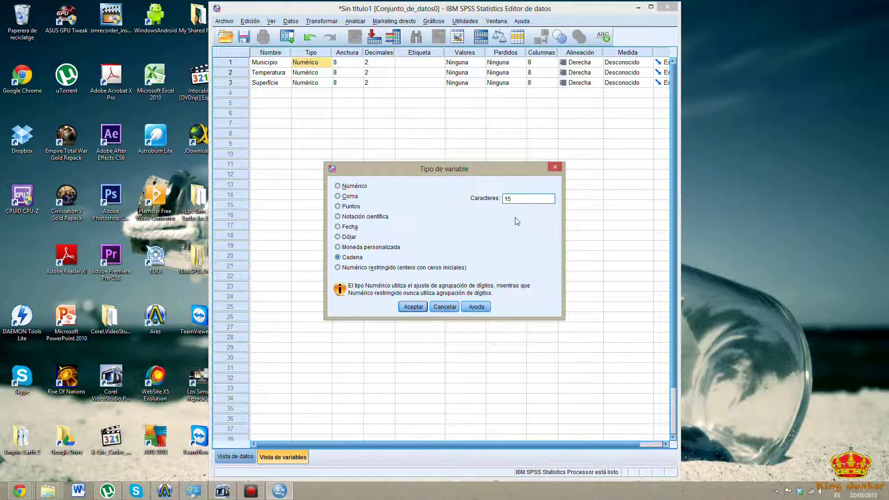
click(411, 307)
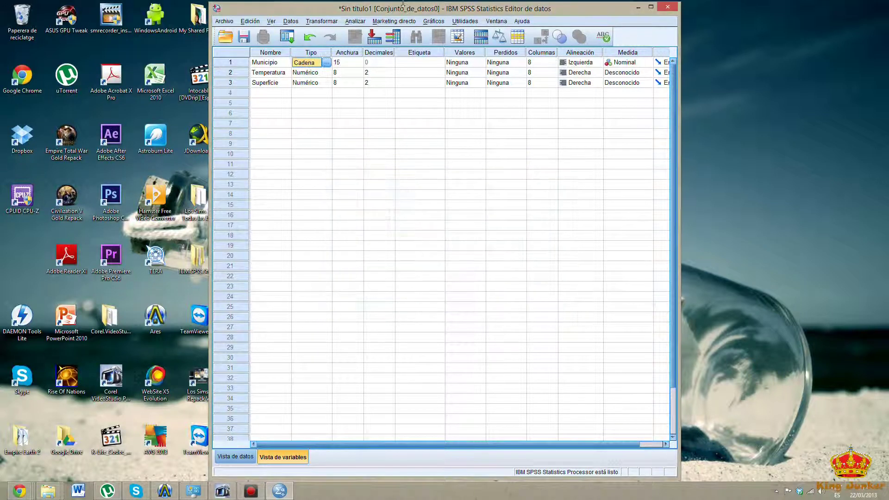
- Set the width of Temperatura to 4 and its decimals to 0
click(323, 74)
click(338, 75)
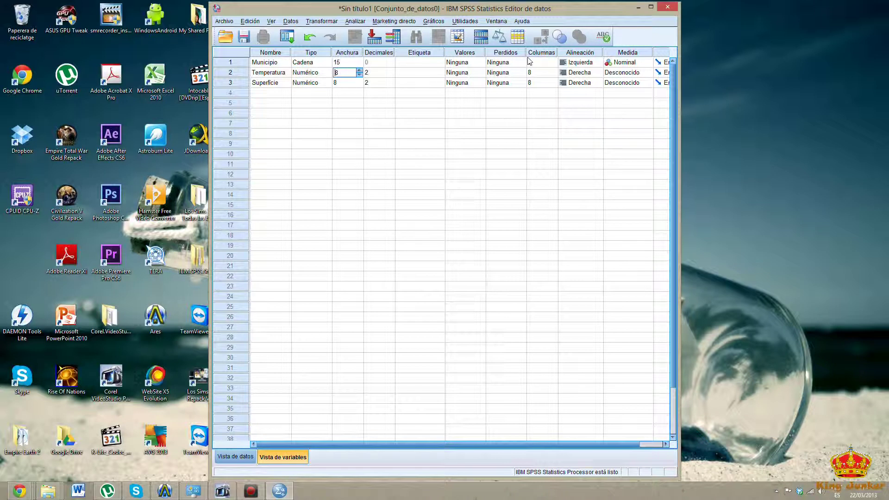
key(Delete)
text(4)
key(Tab)
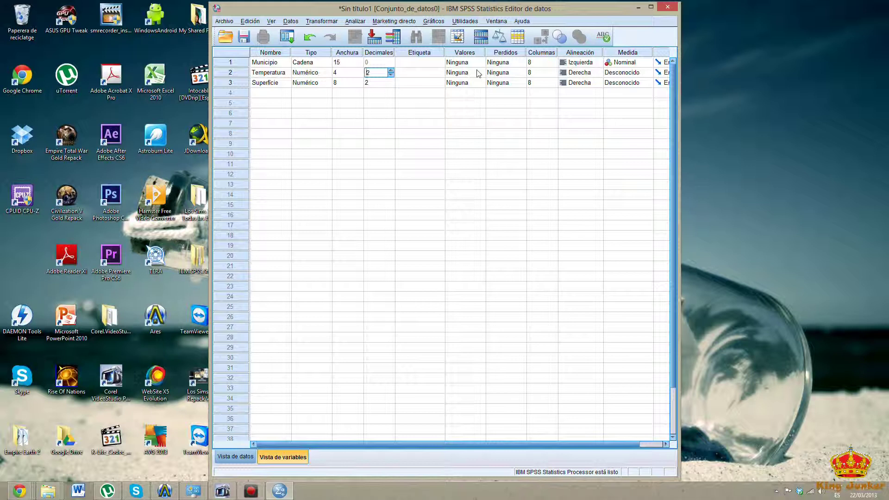
key(Delete)
text(0)
key(Tab)
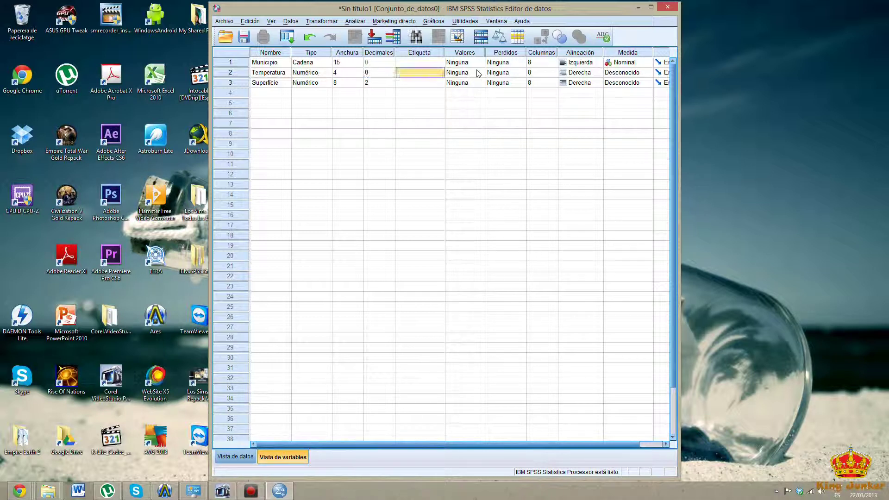
- Set the width of Superficie to 4 and its decimals to 0
click(343, 82)
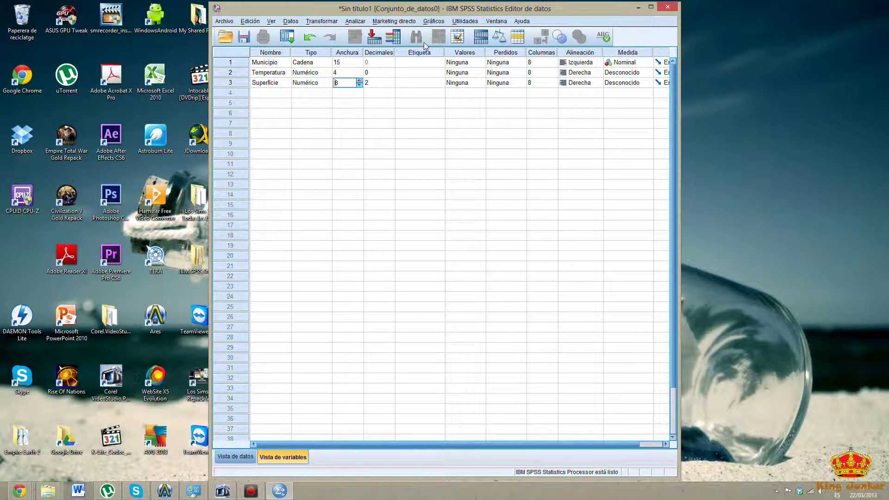
key(Delete)
text(4)
click(384, 83)
key(Delete)
text(0)
- Examine the Etiqueta column and the value label settings for Municipio
click(431, 53)
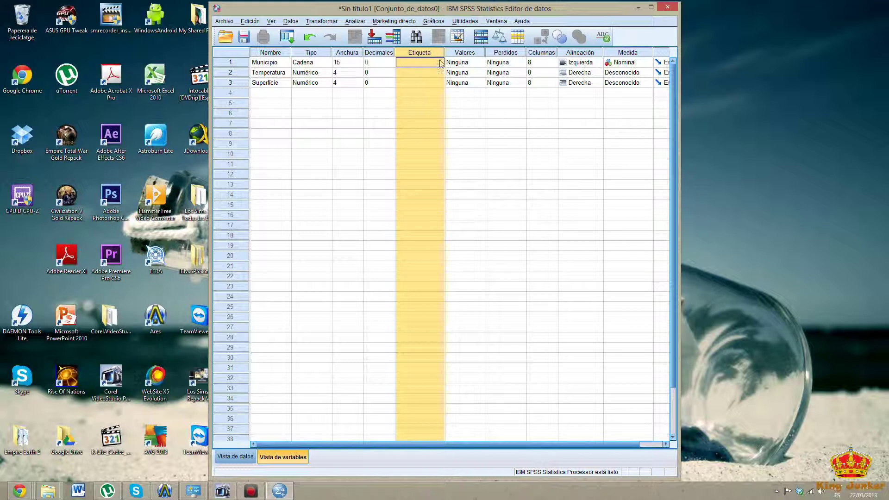
click(446, 63)
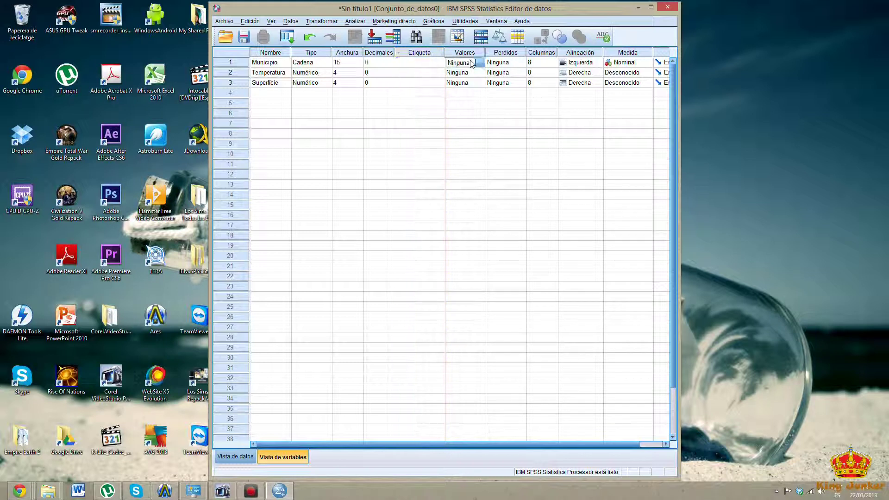
click(482, 63)
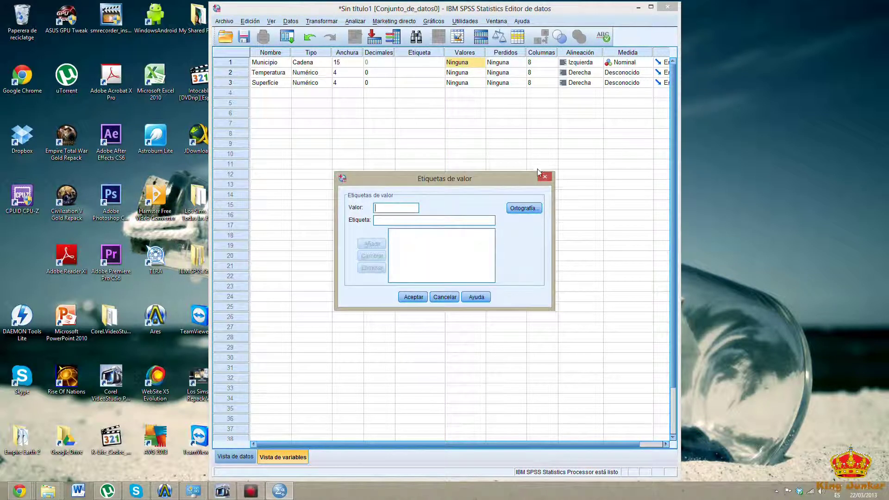
key(Escape)
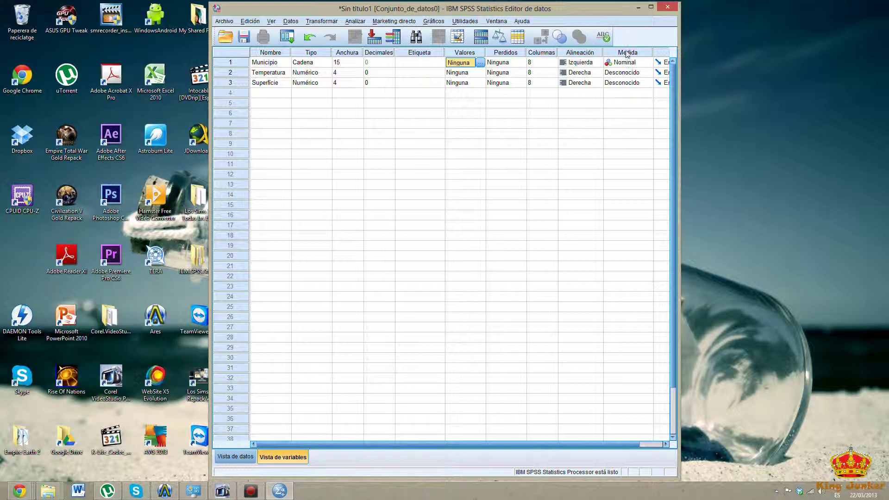
- Set the measurement level to Nominal for Municipio and to Escala for Temperatura and Superficie
click(636, 64)
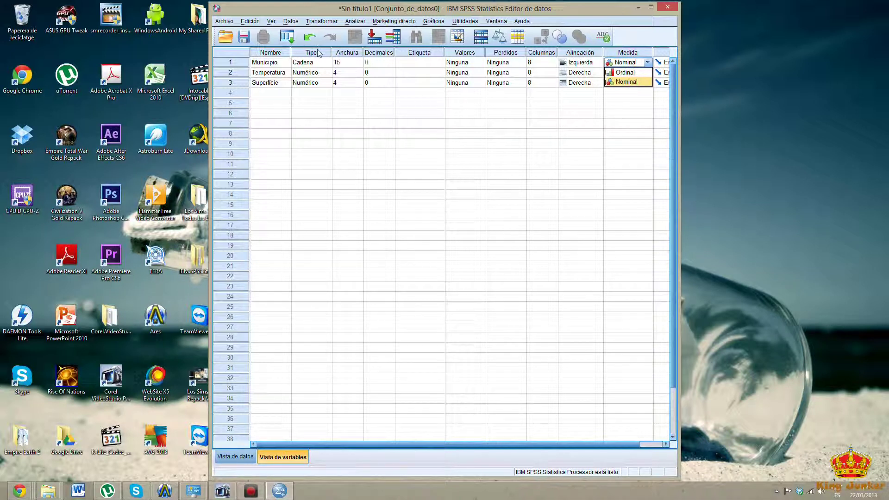
click(641, 82)
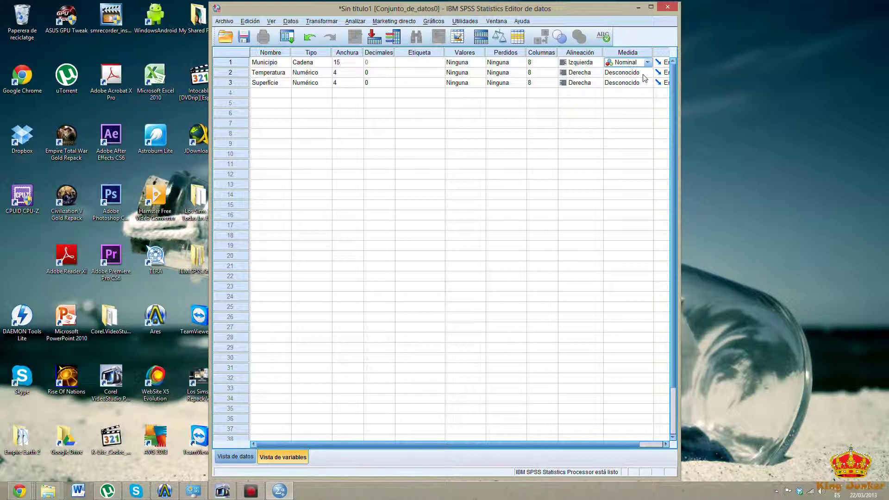
click(642, 74)
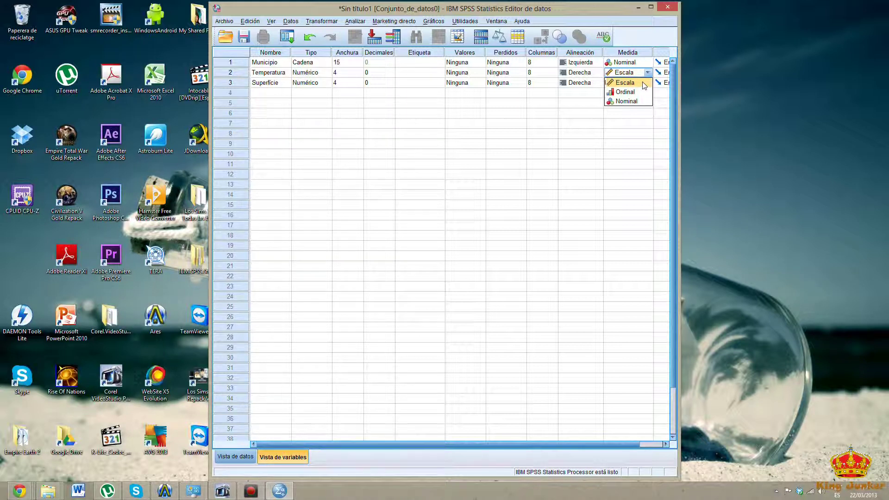
click(644, 85)
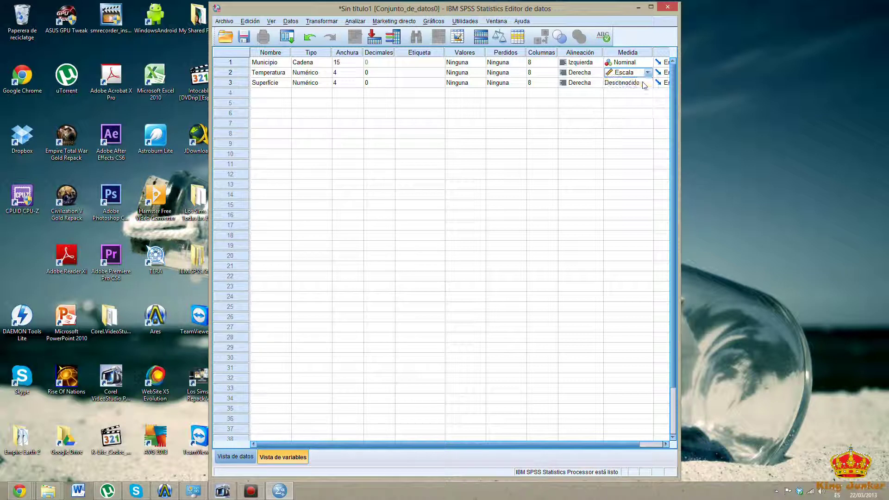
click(644, 85)
click(642, 95)
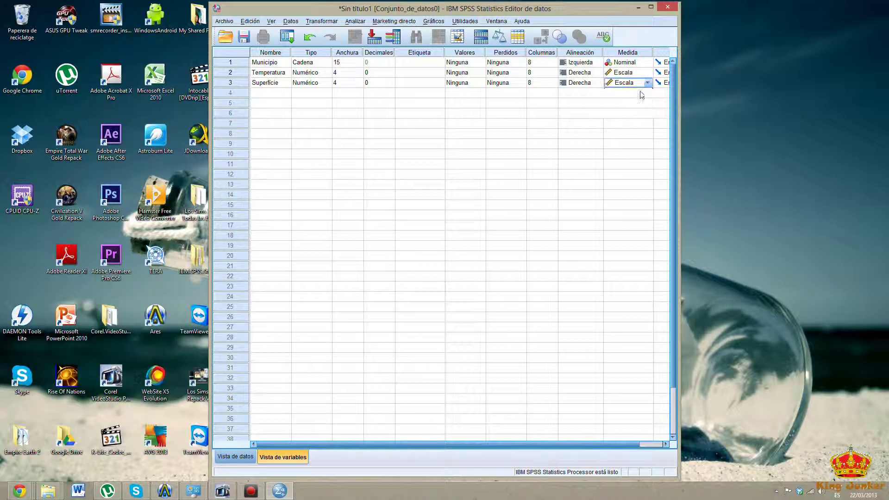
- Check the Medida and Rol settings of the variables, keeping Escala for Superficie, and switch to the data view
drag(587, 443, 613, 443)
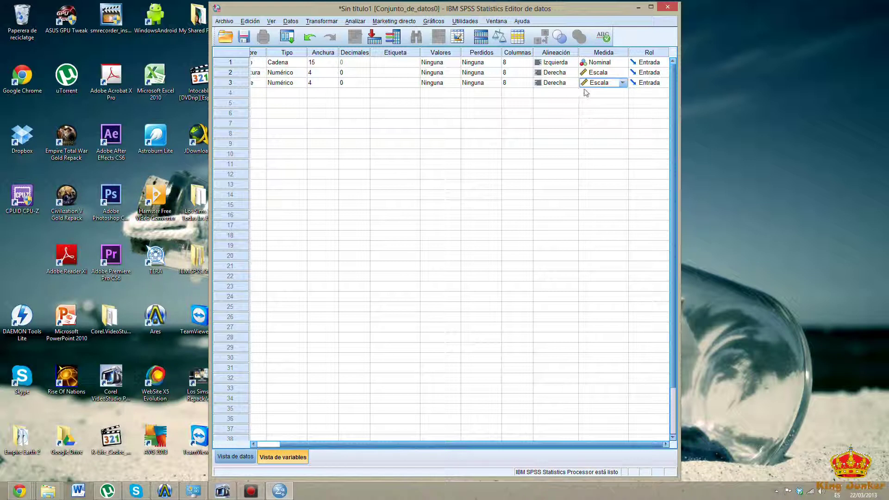
click(604, 86)
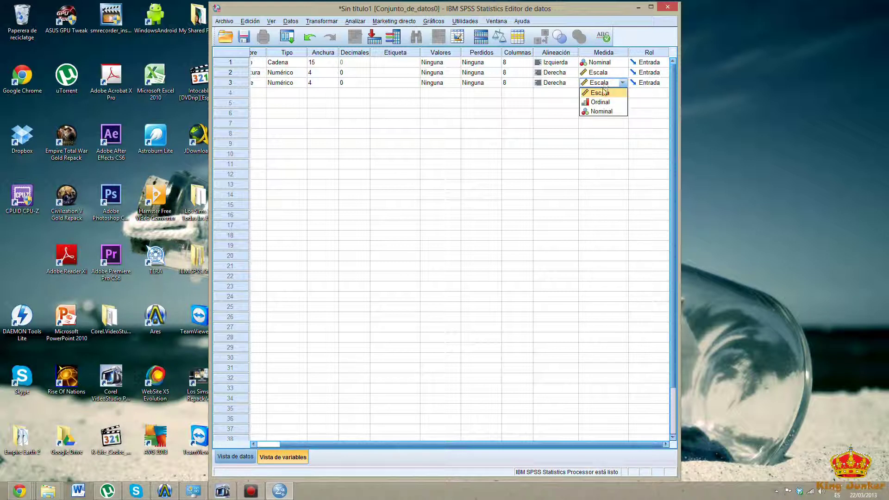
click(604, 93)
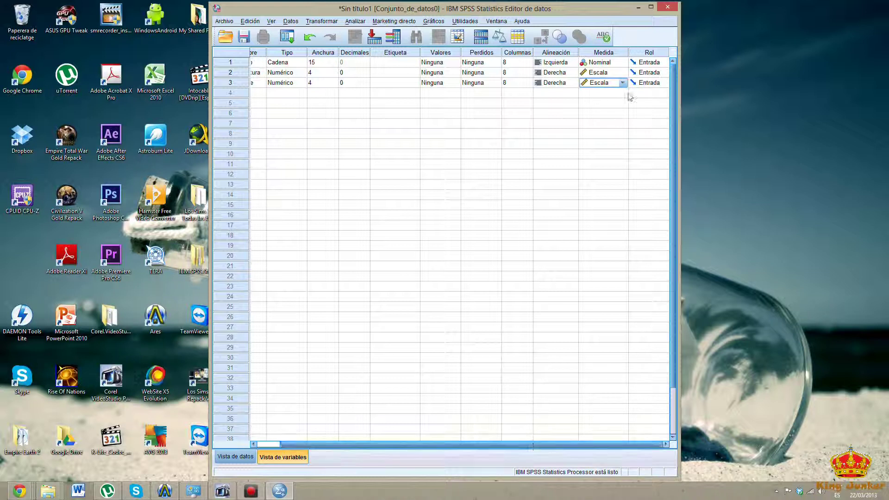
drag(463, 445, 399, 449)
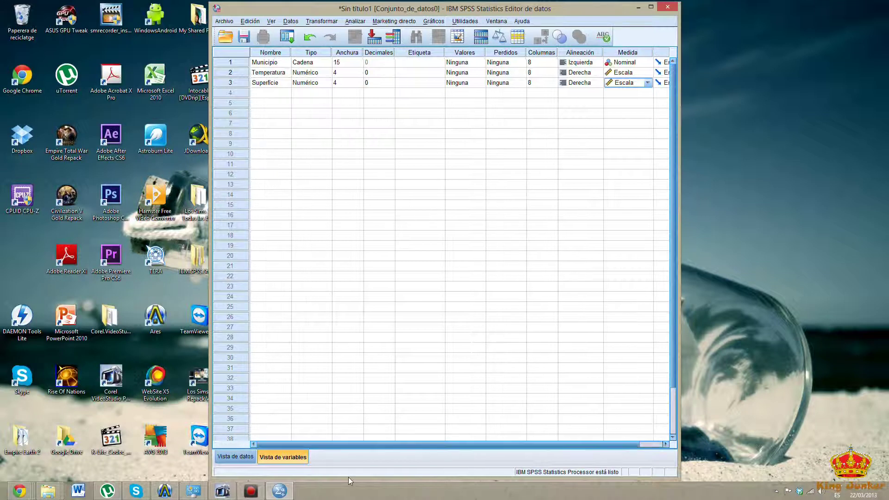
click(229, 457)
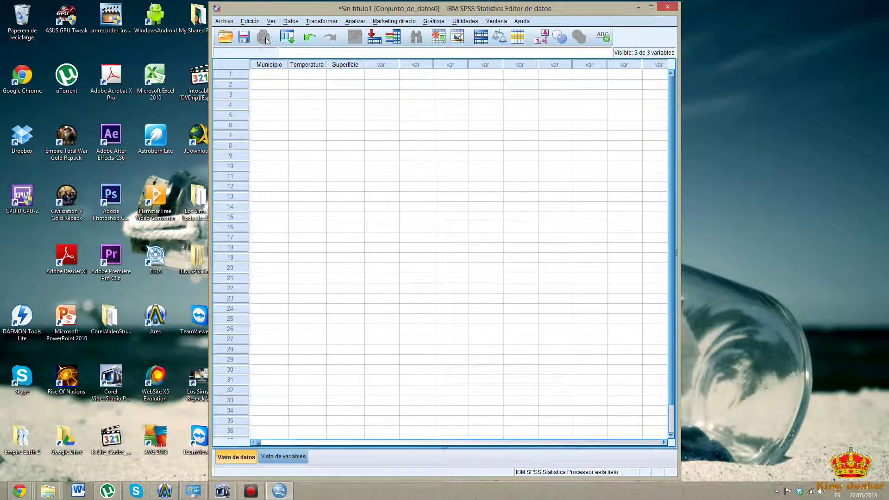
- Fill the Municipio column with A, B, C, D, E and F in rows 1 to 6
click(281, 75)
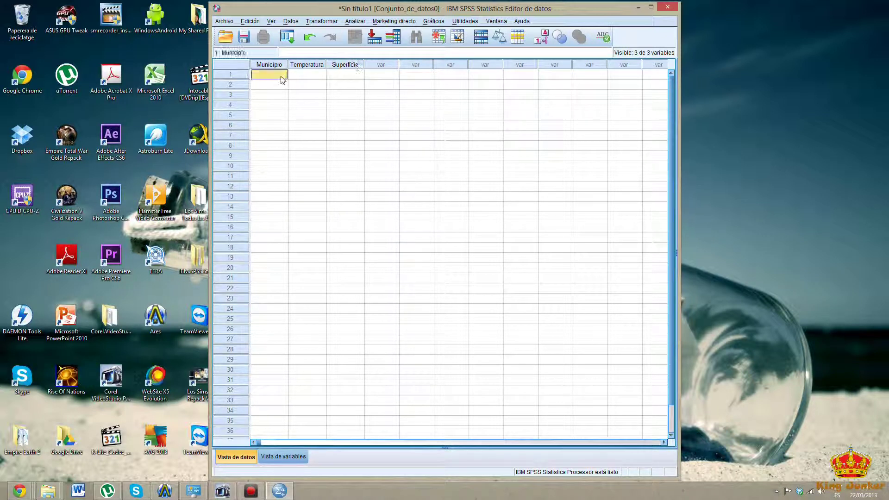
text(A)
key(Return)
key(Return)
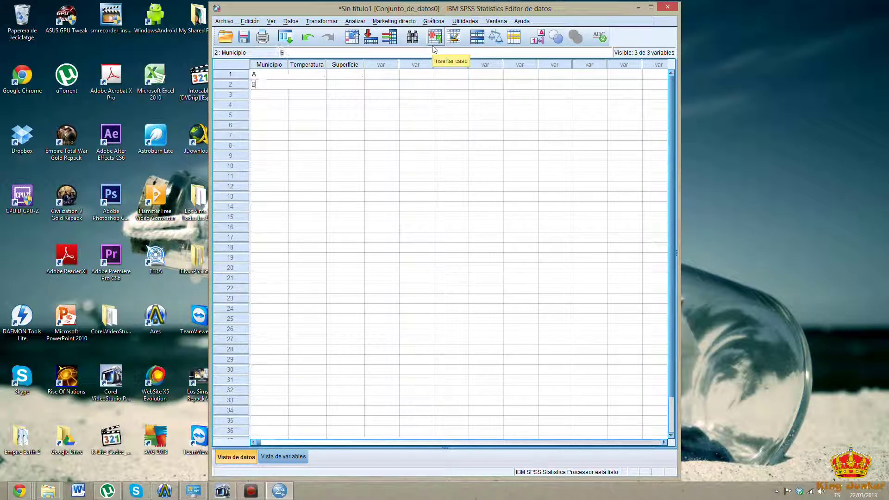
text(C)
key(Return)
text(D)
key(Return)
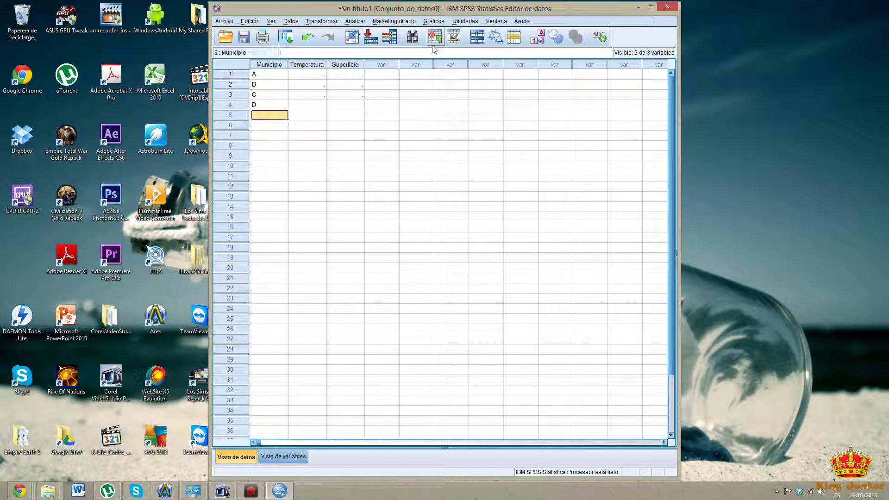
text(E)
key(Return)
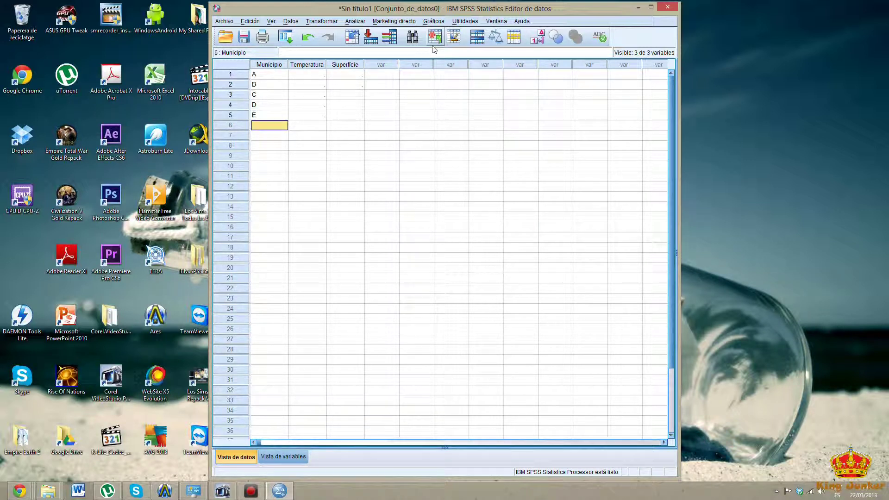
text(F)
- Enter the Temperatura values 18, 12, 22, 14, 12 and 16 for municipios A to F
click(315, 76)
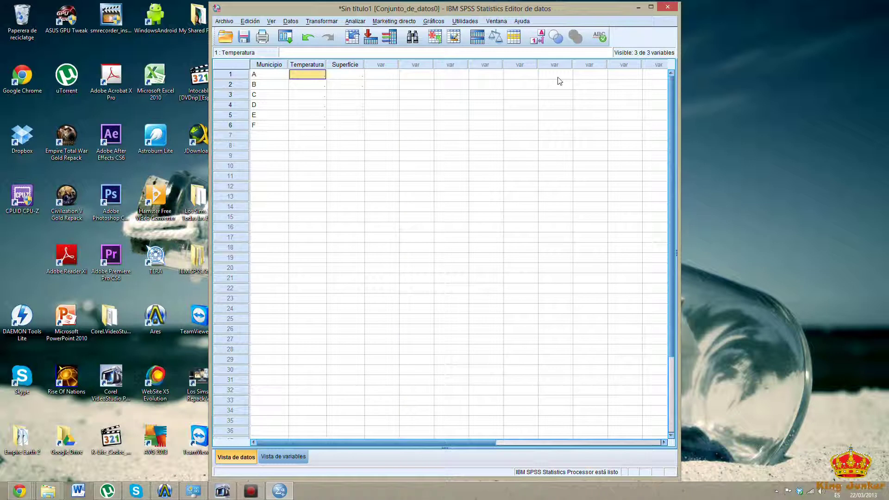
text(18)
key(Return)
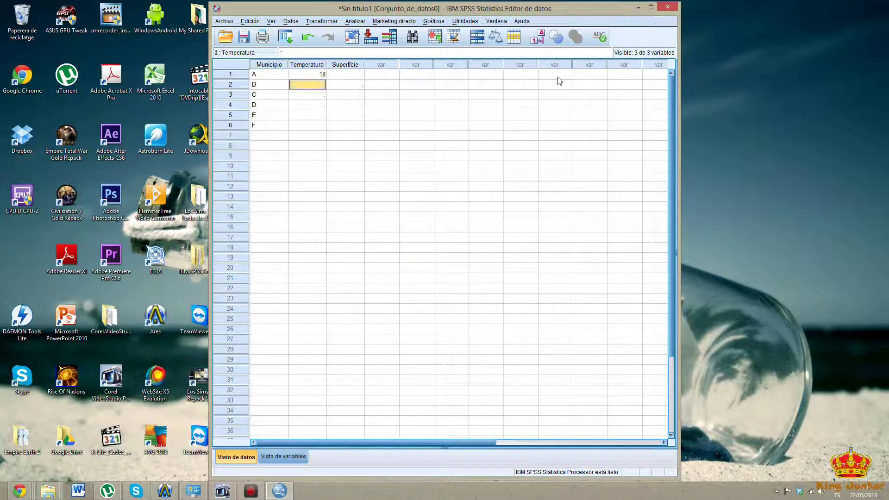
text(12)
key(Return)
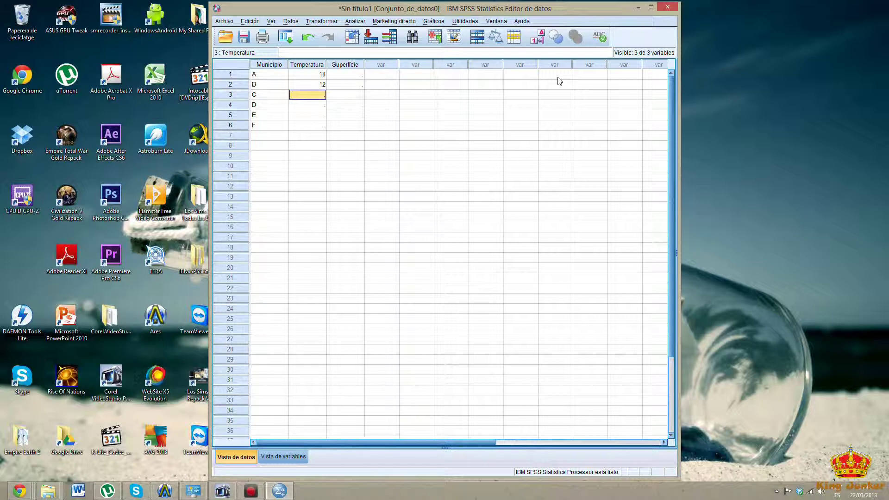
text(22)
key(Return)
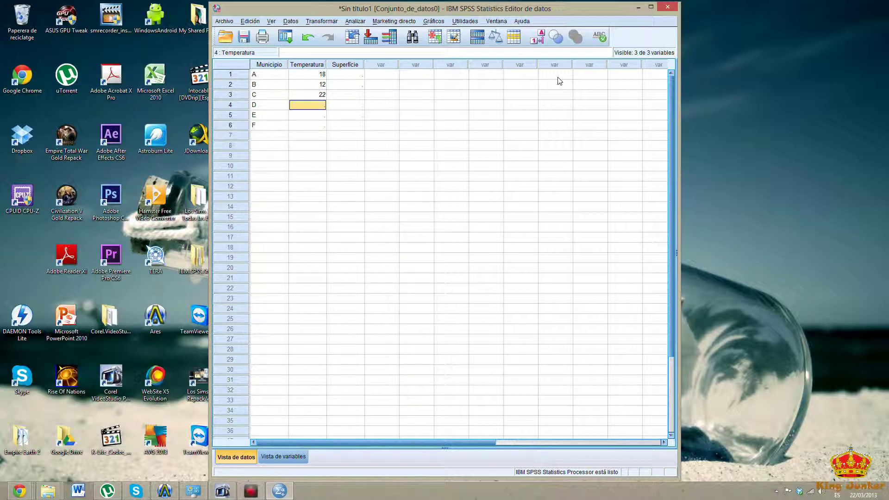
text(14)
key(Return)
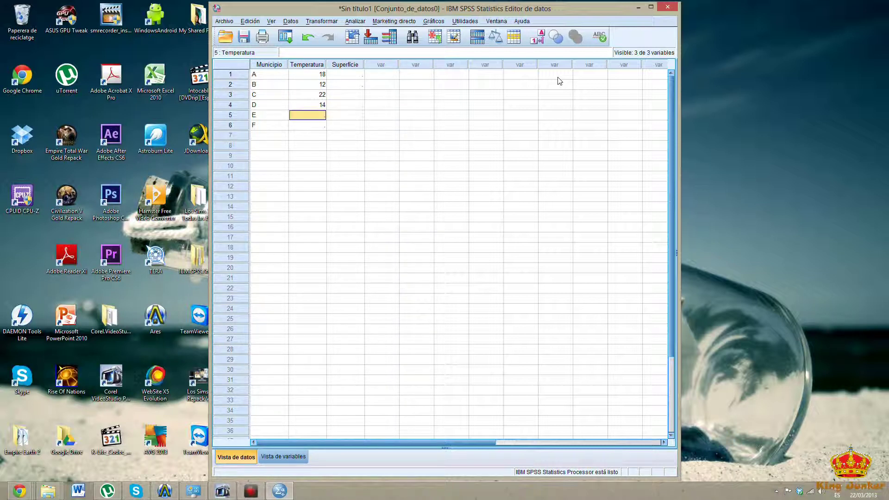
text(12)
key(Return)
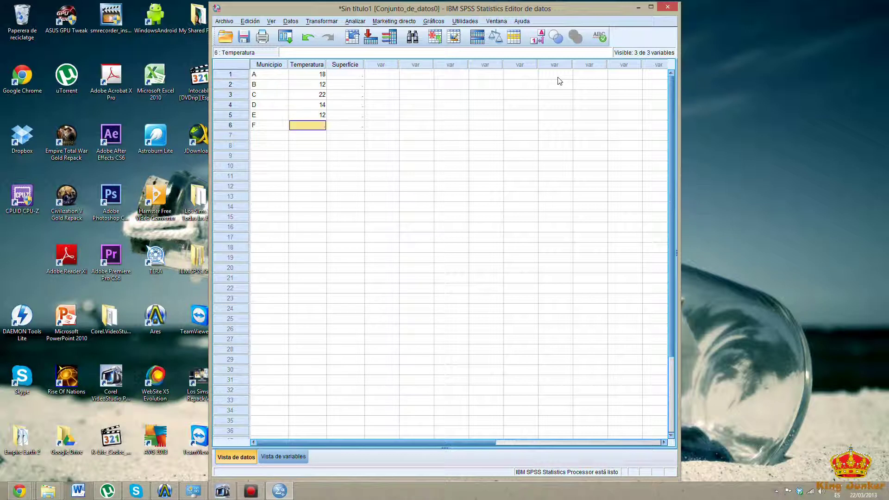
text(16)
key(Tab)
- Enter the Superficie values 3200 for municipio A and 8000 for municipio B
key(Up)
key(Up)
key(Up)
key(Up)
key(Up)
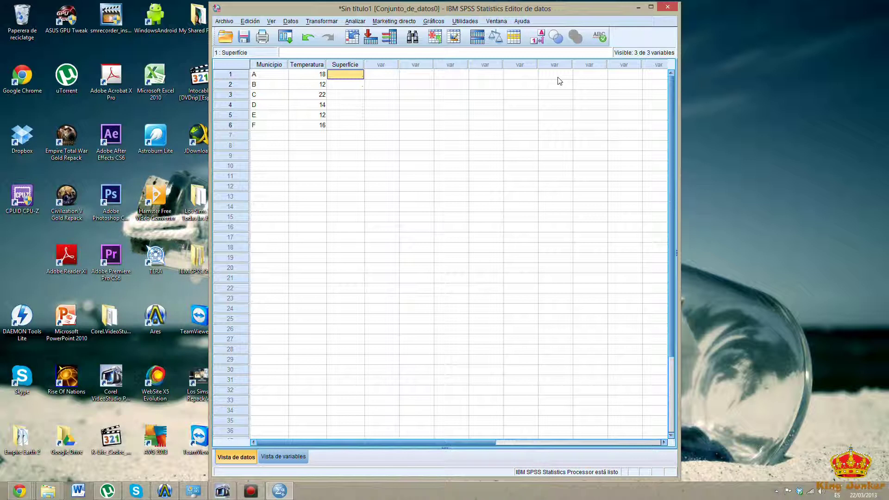
text(3200)
key(Return)
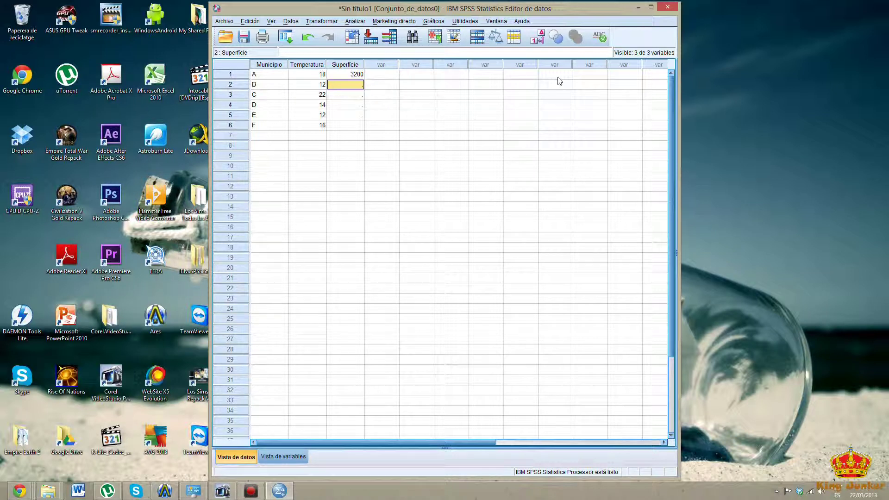
text(800)
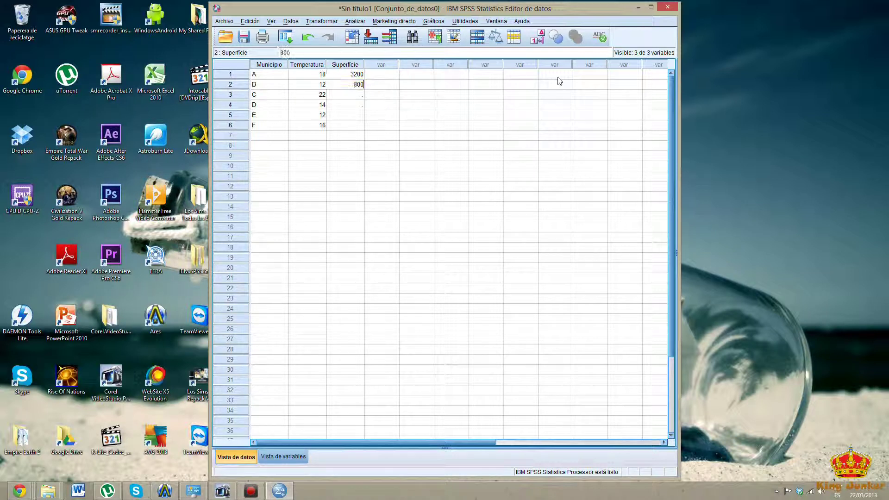
key(BackSpace)
key(BackSpace)
key(BackSpace)
text(8000)
key(Return)
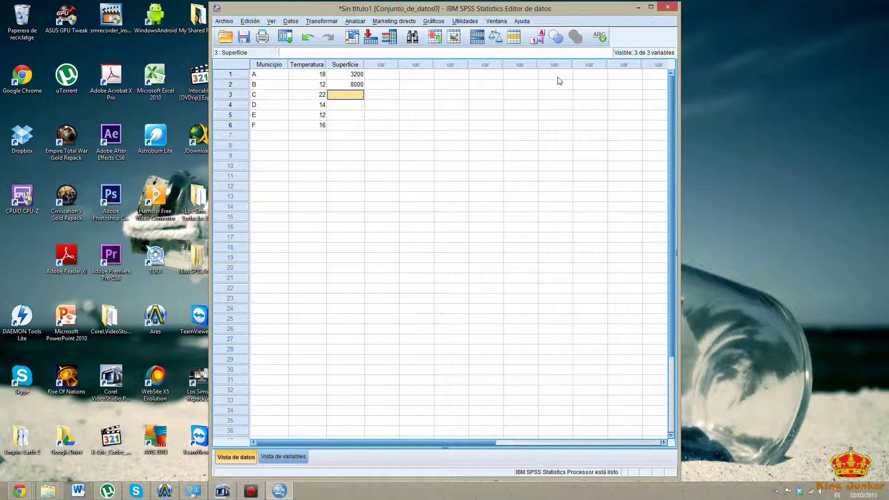
- Enter the Superficie values 13000, 20400, 19000 and 24000 for municipios C to F
text(13000)
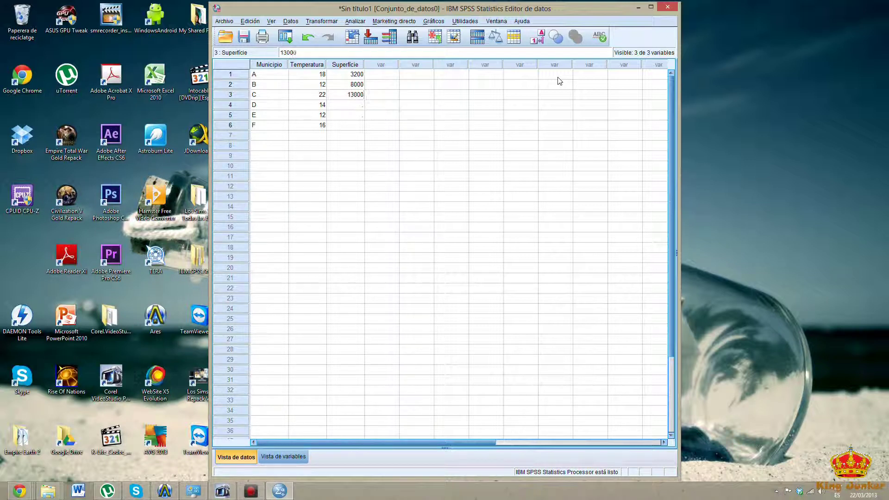
key(Return)
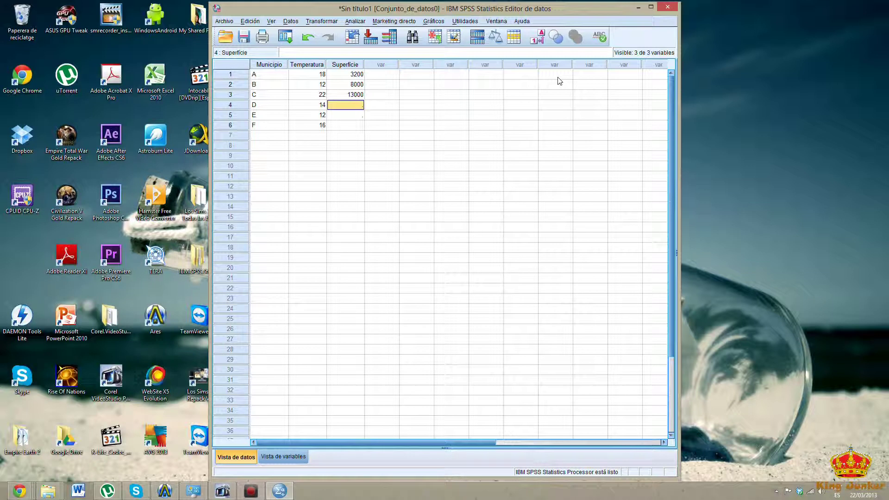
text(20400)
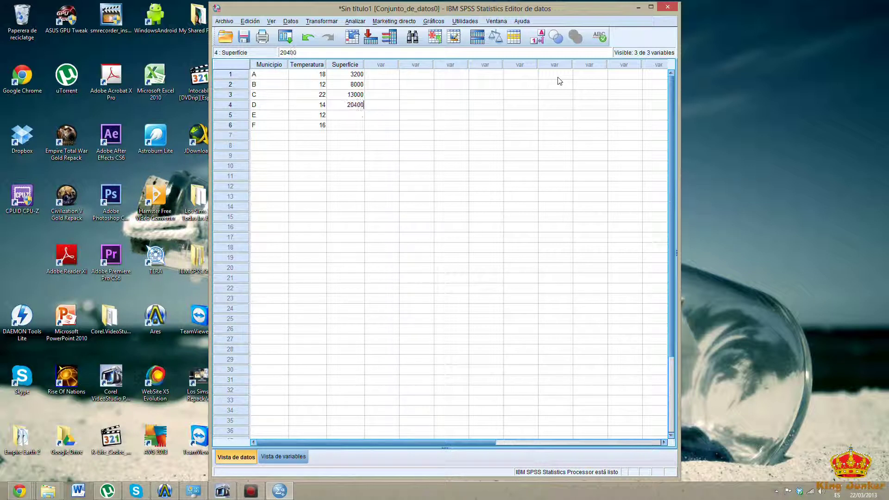
key(Return)
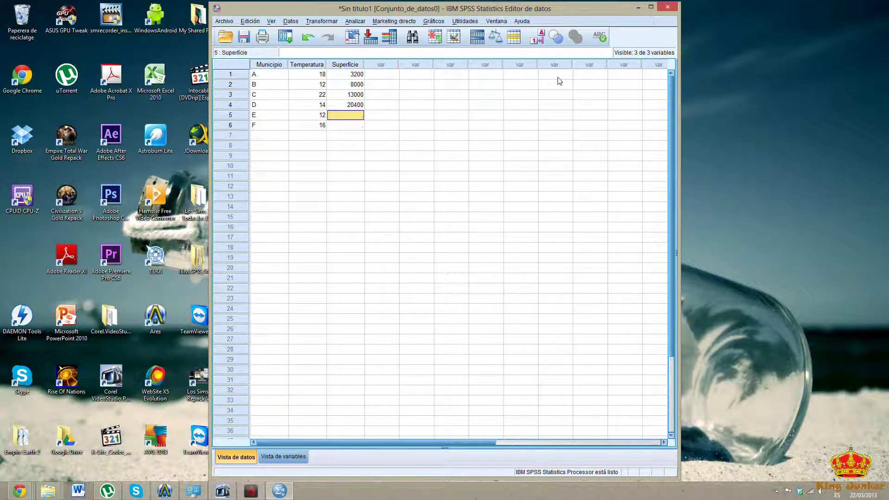
text(1)
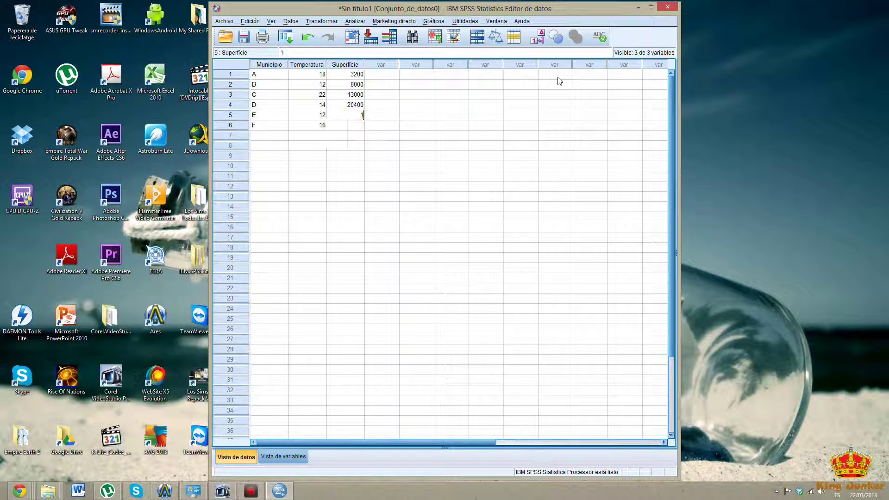
text(9000)
key(Return)
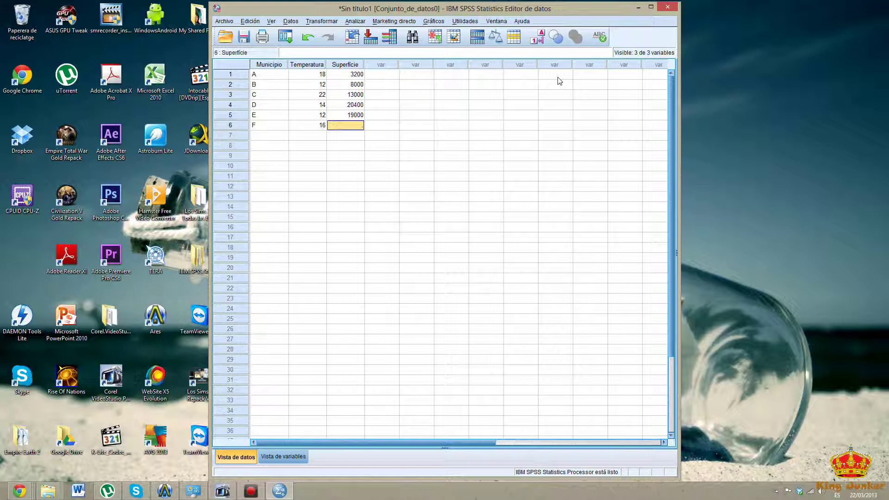
text(24000)
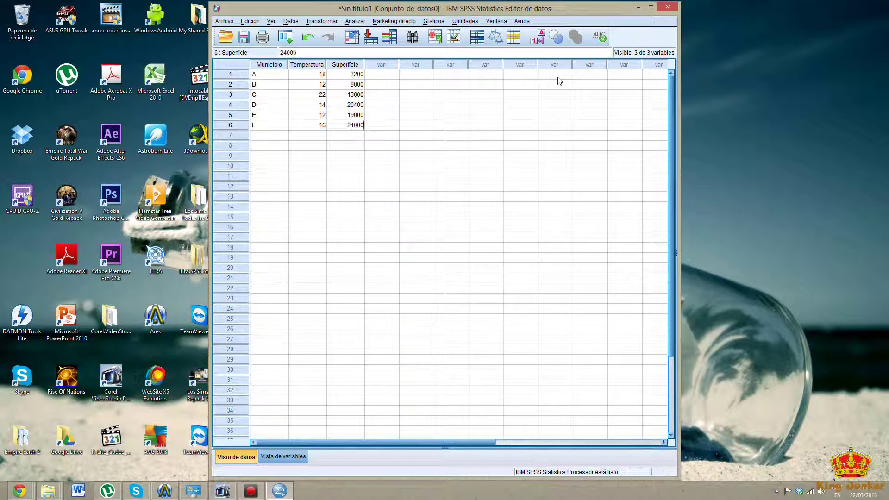
click(341, 217)
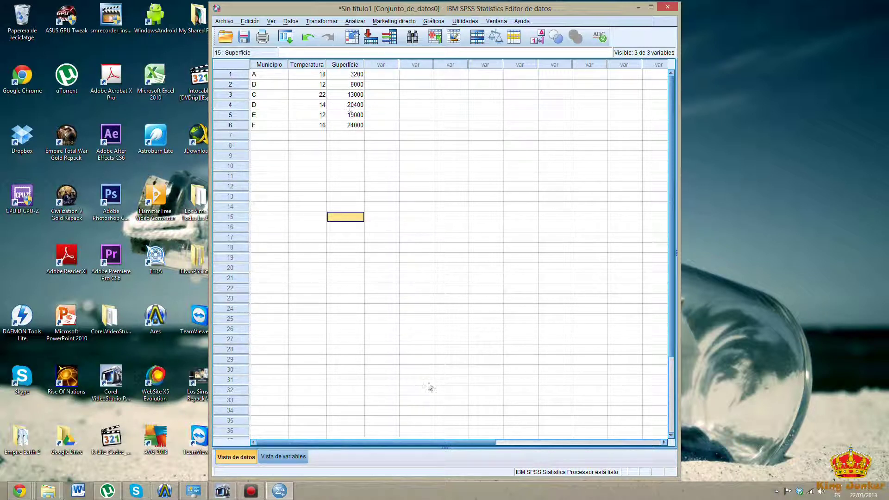
- Look at the value label settings of Municipio without changing them, and return to the data view
click(305, 457)
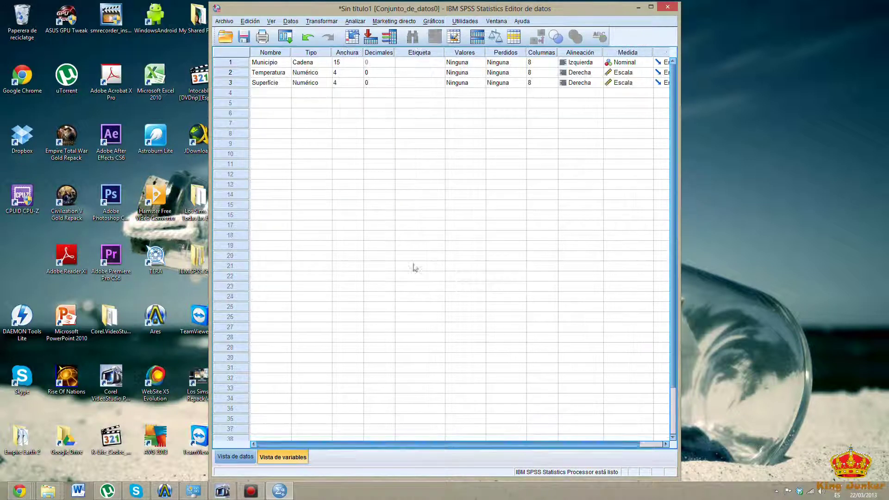
click(464, 66)
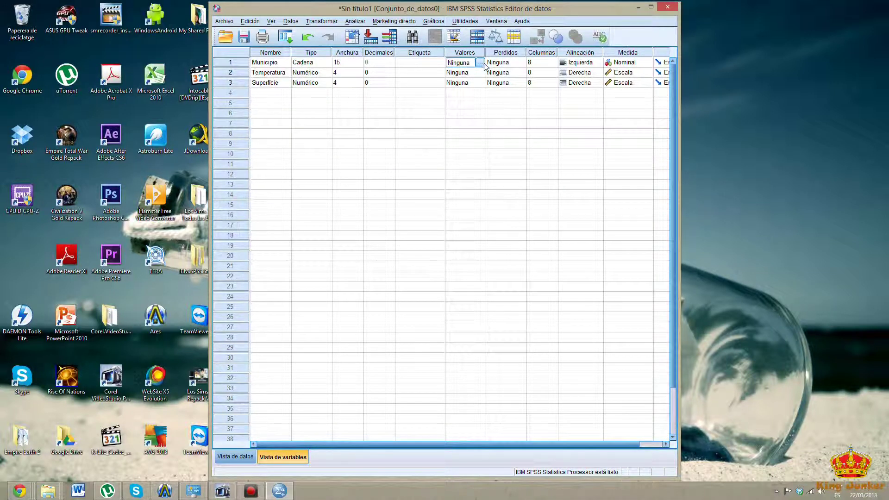
click(480, 62)
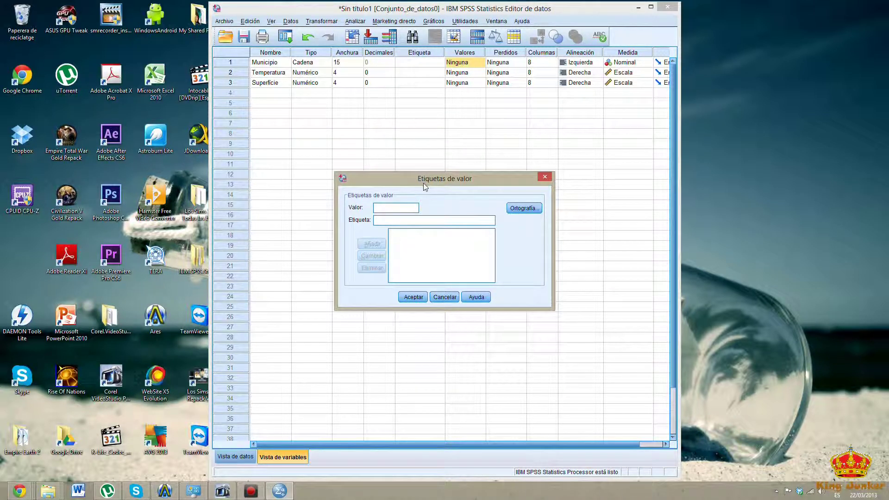
click(444, 297)
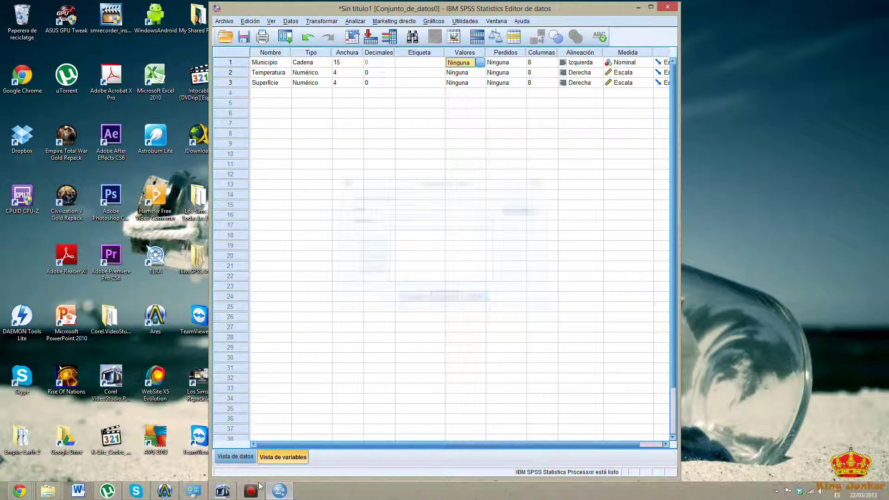
click(237, 457)
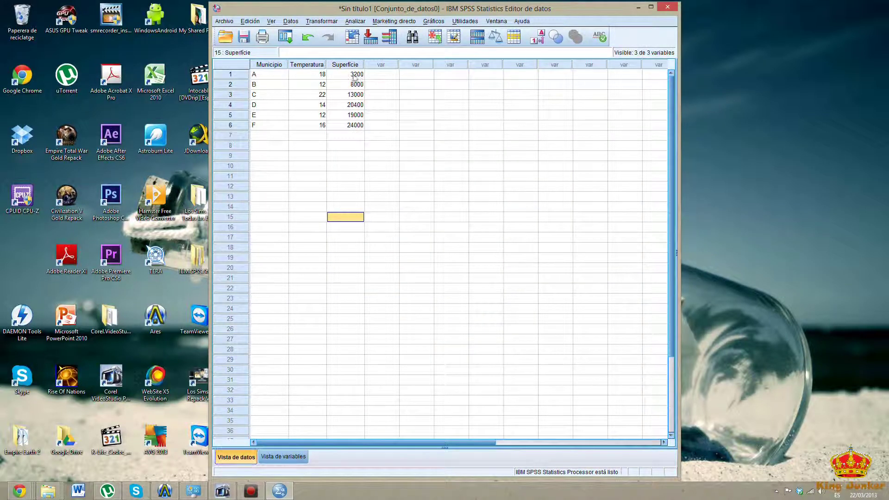
- Add the value label "Pueblo pequeño" for the value 3200 of the Superficie variable
click(285, 455)
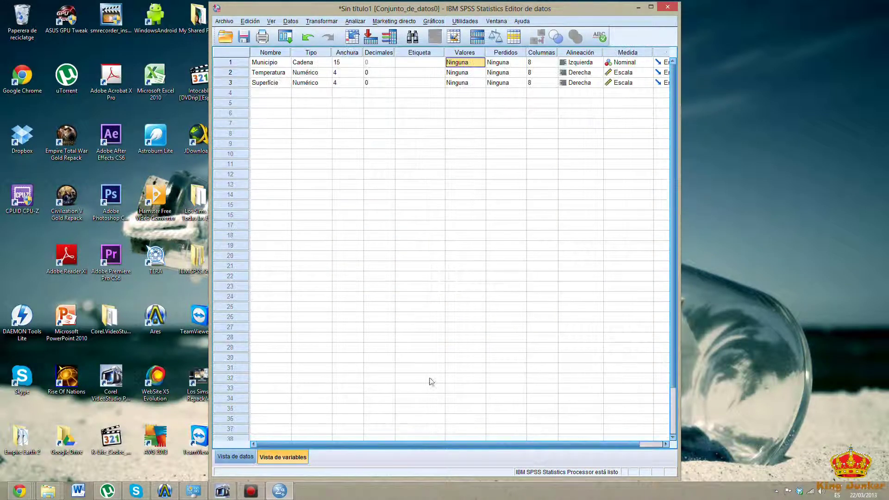
click(460, 65)
click(460, 86)
click(480, 83)
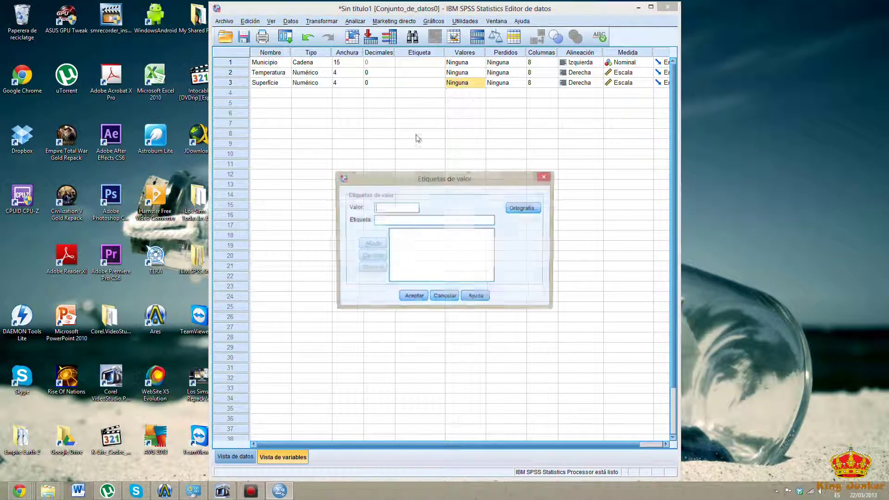
text(3200)
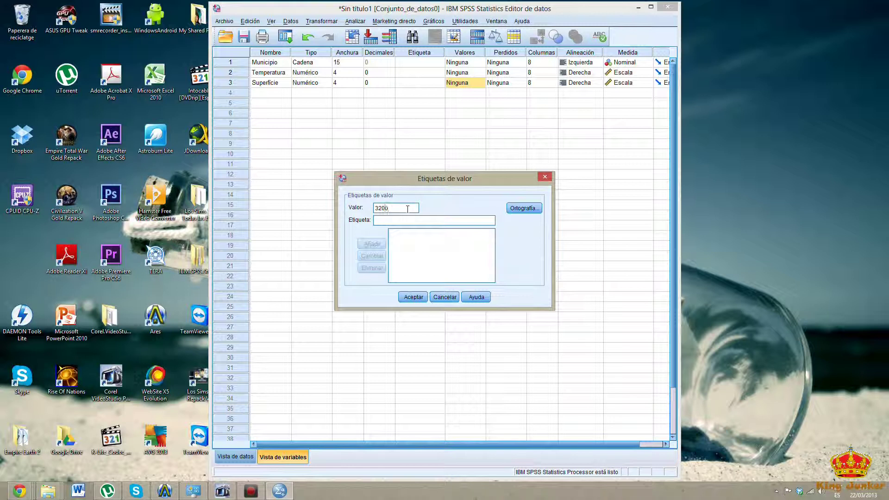
click(457, 219)
text(P)
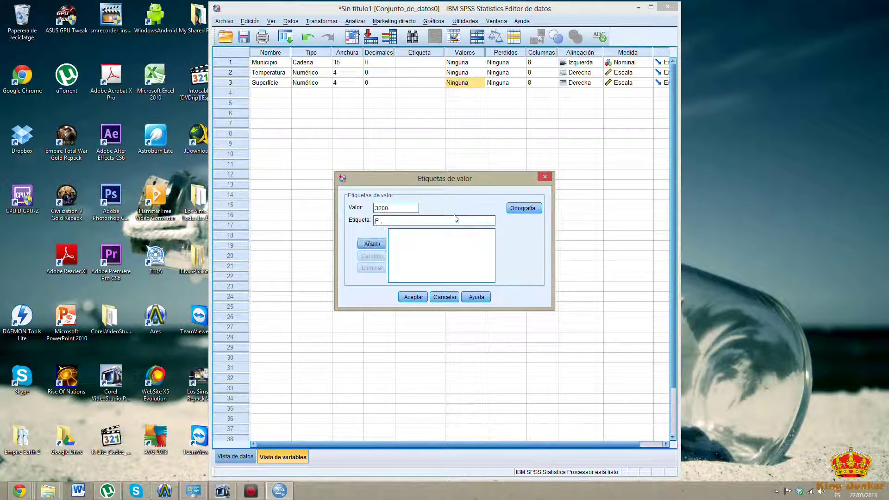
text(ueblo pequeño)
key(Return)
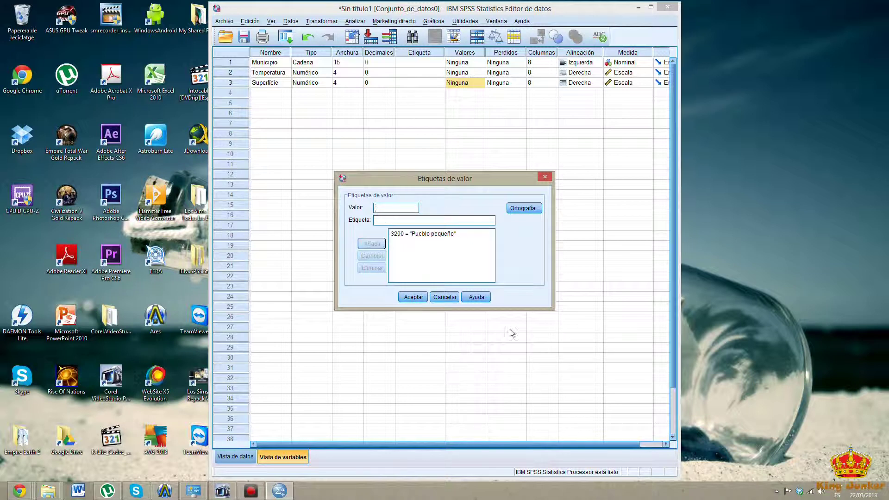
click(412, 297)
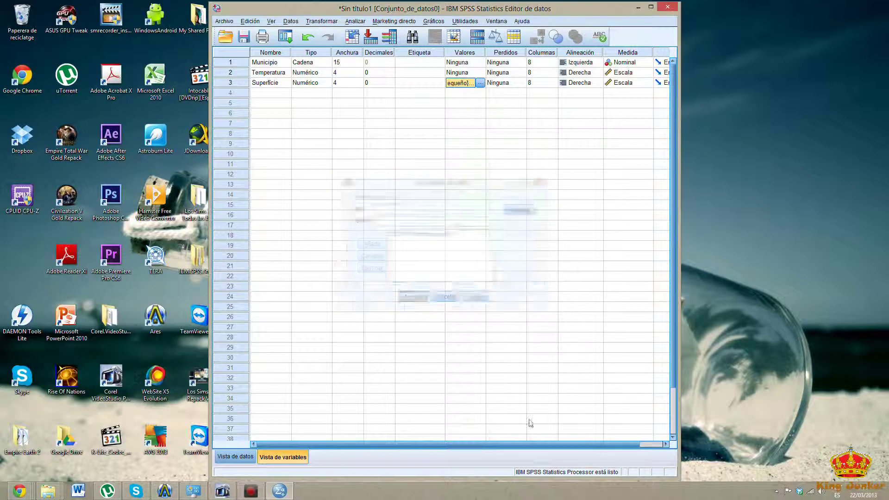
- Review the value labels defined for Superficie and go back to the data view
click(480, 82)
click(412, 296)
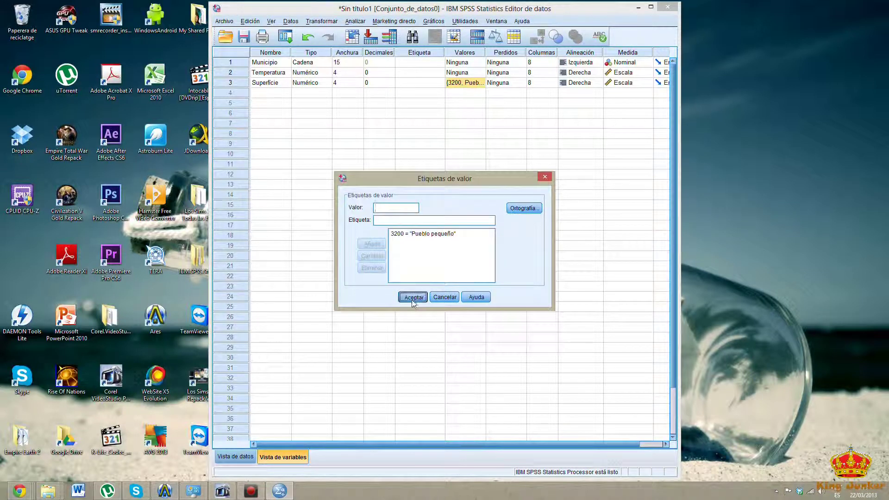
click(241, 460)
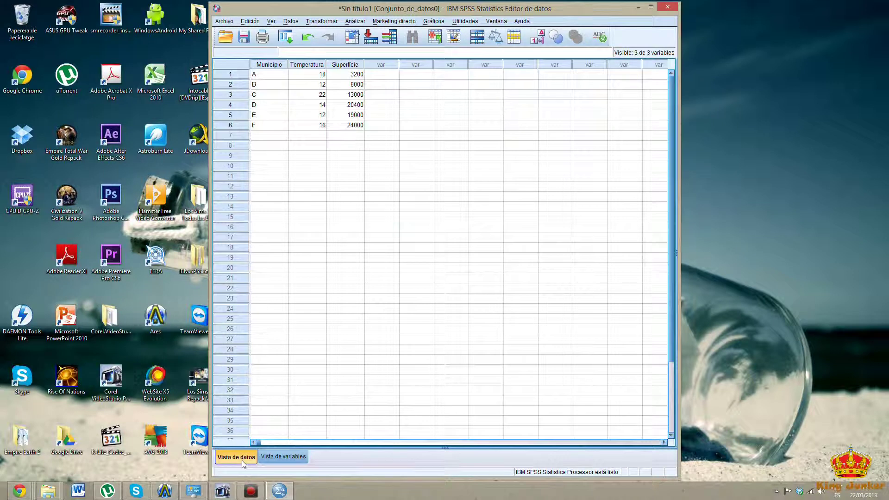
click(290, 460)
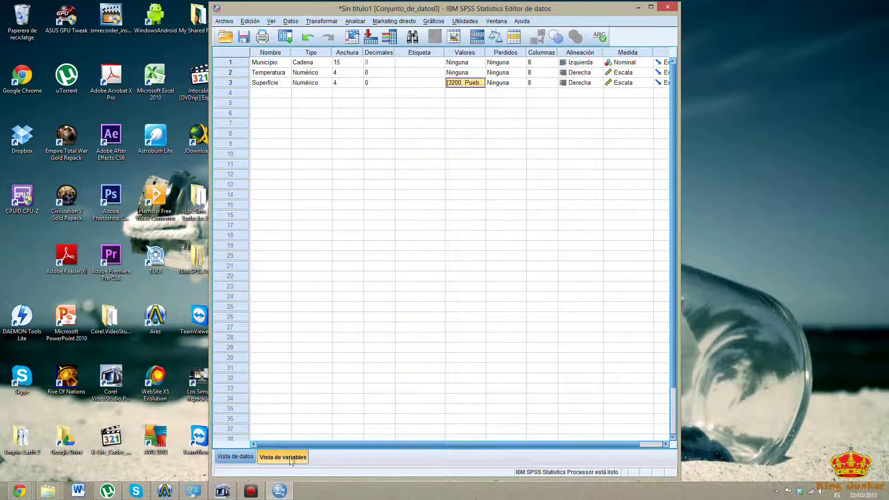
click(480, 82)
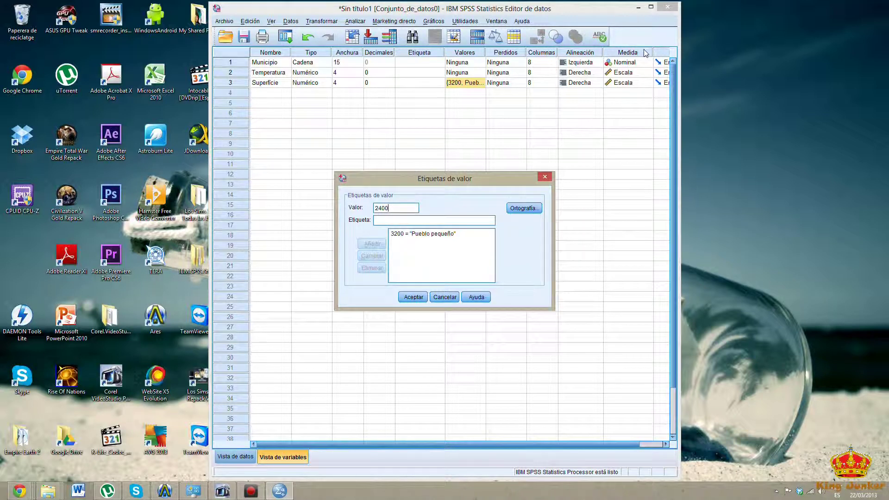
click(444, 296)
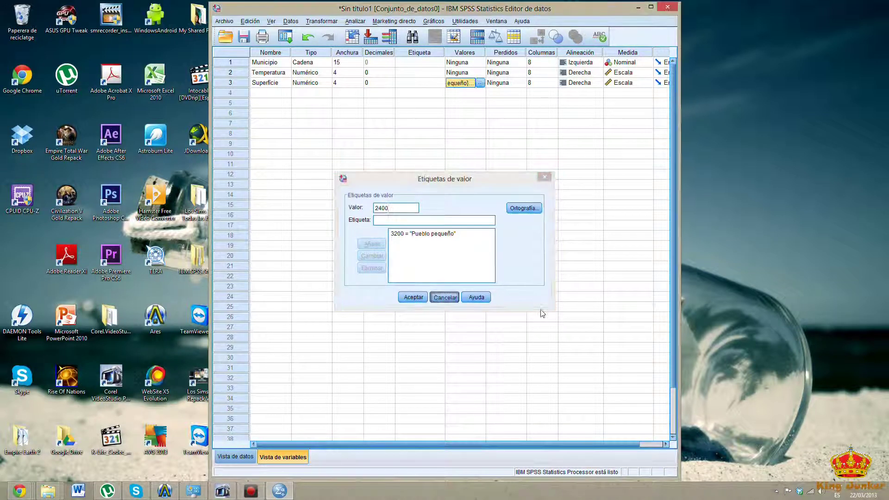
click(246, 455)
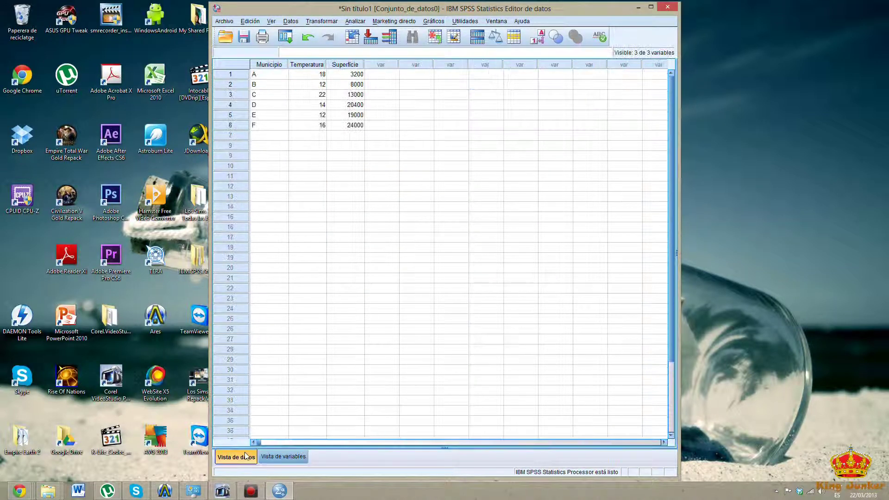
click(349, 127)
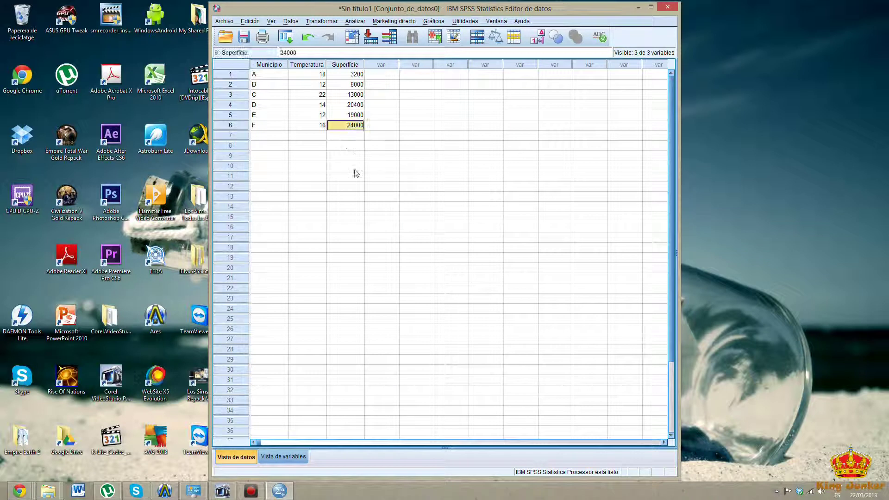
- Set the width (Anchura) of both the Superficie and Temperatura variables to 7
click(290, 457)
click(472, 85)
click(354, 85)
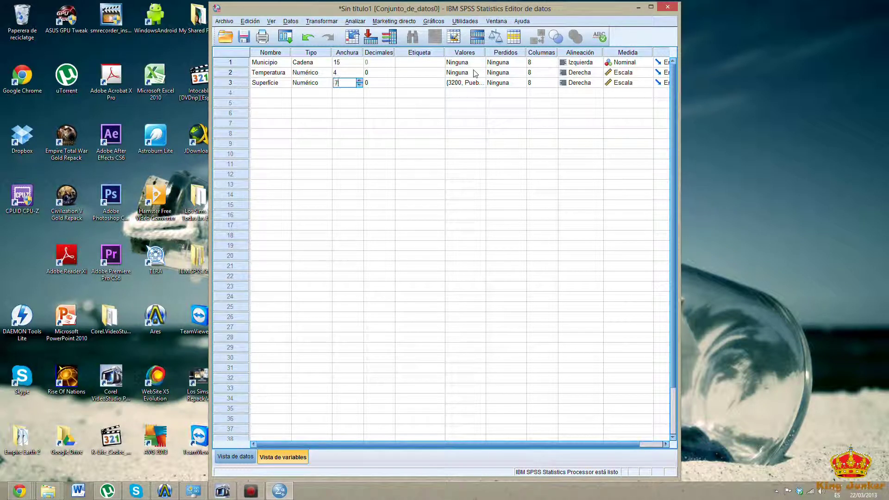
click(345, 72)
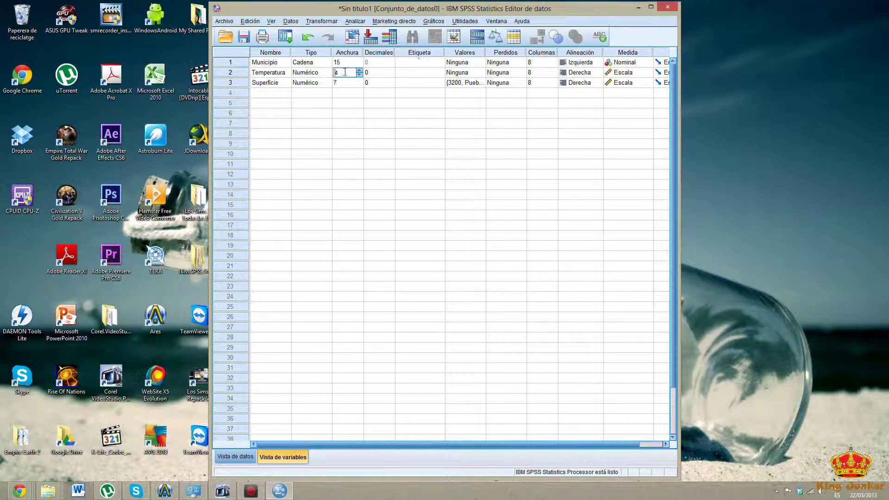
click(359, 69)
- Add the value label "Pueblo gigante" for the value 24000 of the Superficie variable and accept it
click(481, 83)
click(482, 82)
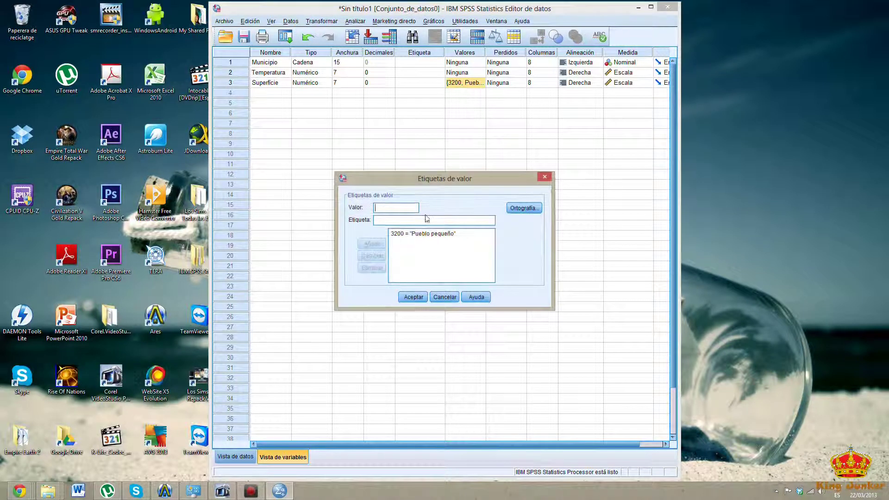
text(24000)
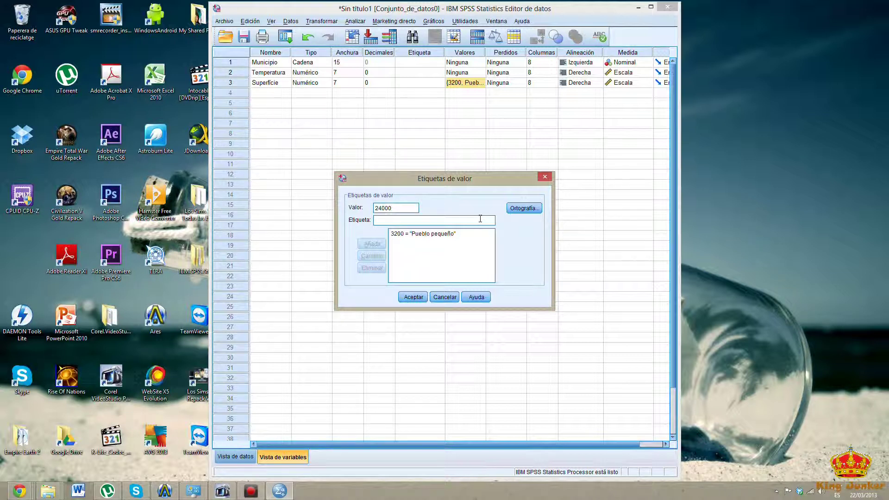
text( = "Pueblo)
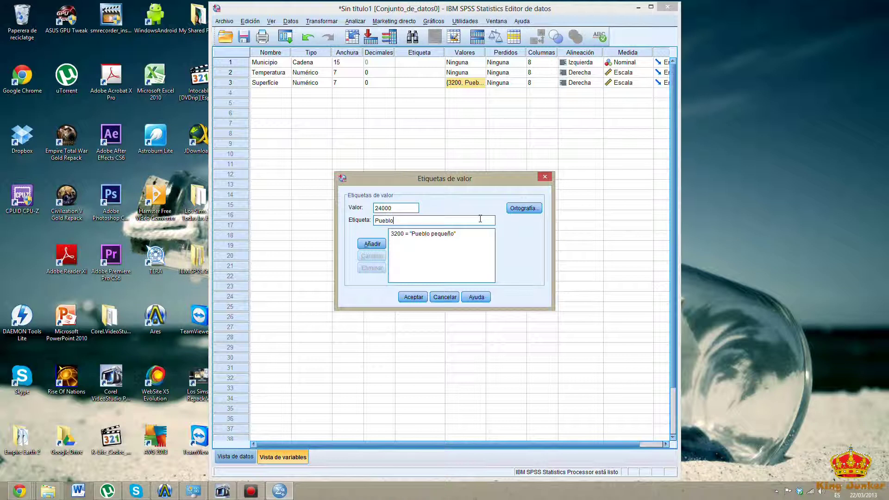
text( gigante)
key(Return)
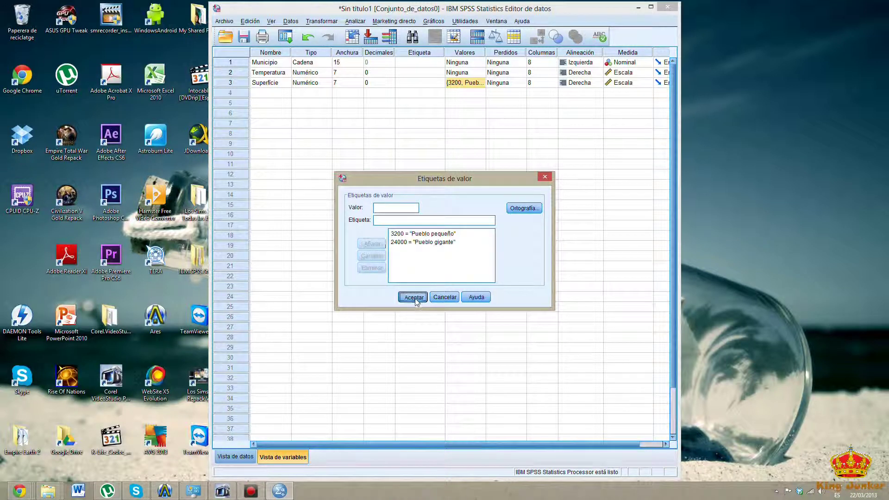
click(416, 299)
- Display value labels in the data view and widen the Superficie column enough to read them in full
click(235, 456)
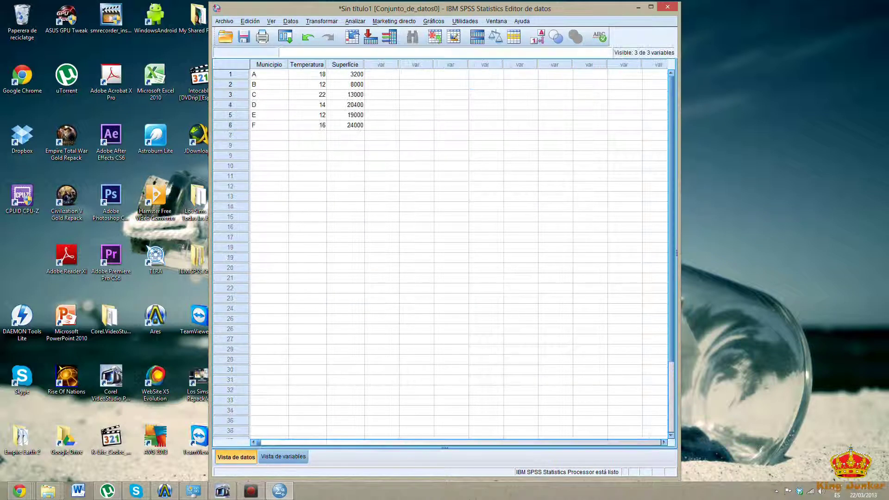
click(540, 43)
drag(365, 61, 426, 60)
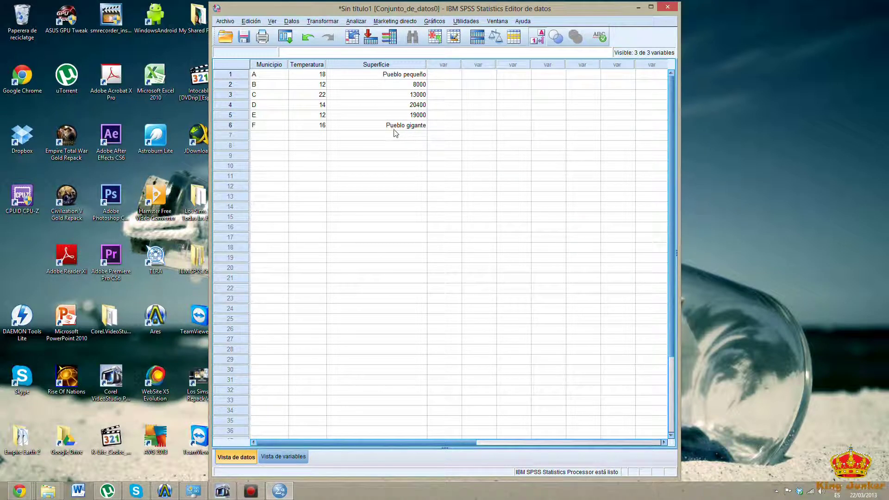
- Switch the data view repeatedly between value labels and numeric values to compare them, leaving the numeric values displayed
click(535, 43)
click(535, 43)
click(534, 44)
click(534, 43)
click(534, 43)
click(535, 43)
click(534, 43)
click(535, 43)
click(535, 43)
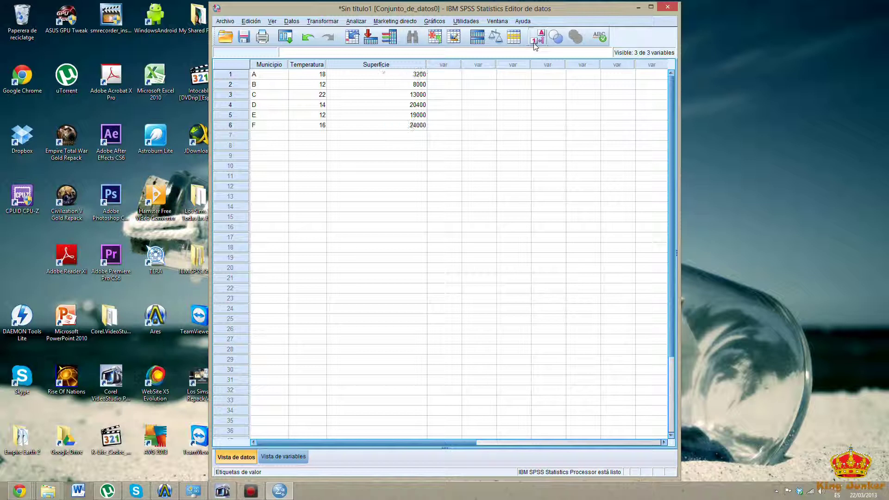
click(484, 443)
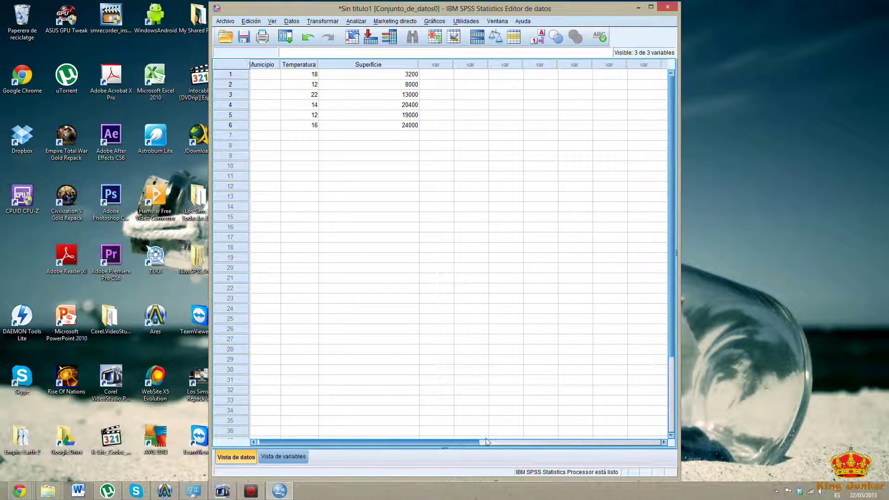
drag(487, 443, 441, 445)
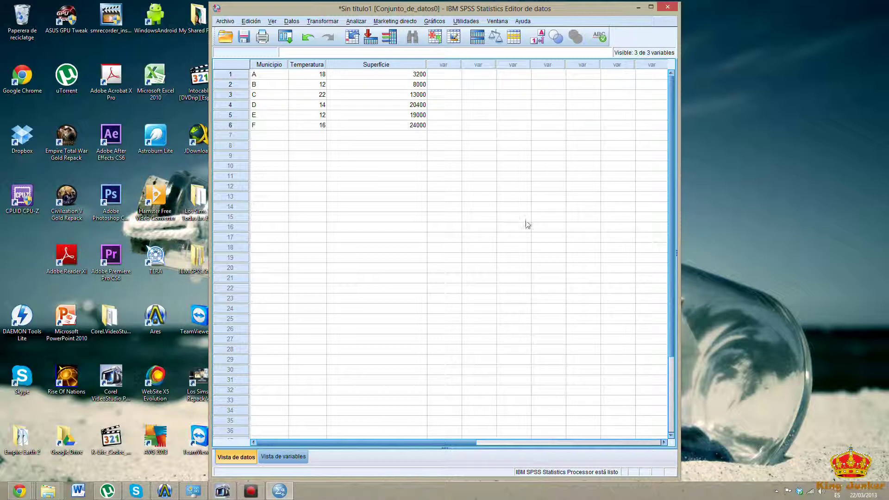
- Close the data editor and exit SPSS without saving the changes to the untitled dataset
click(672, 7)
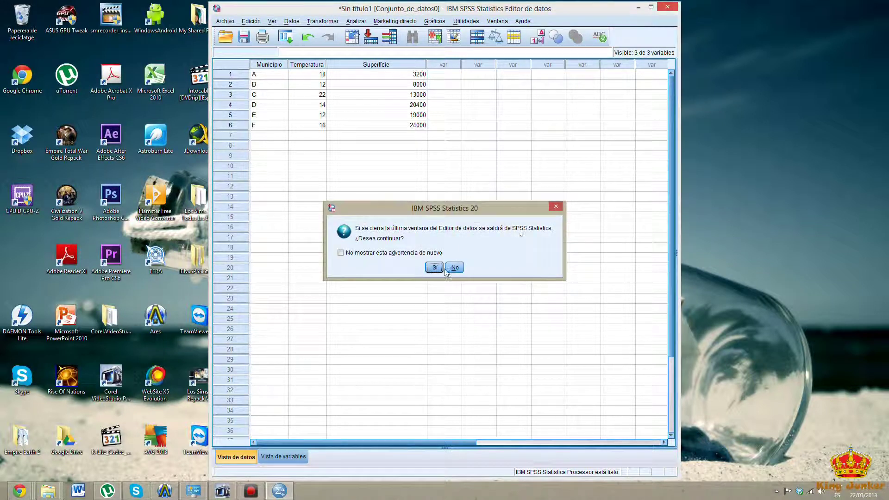
click(456, 268)
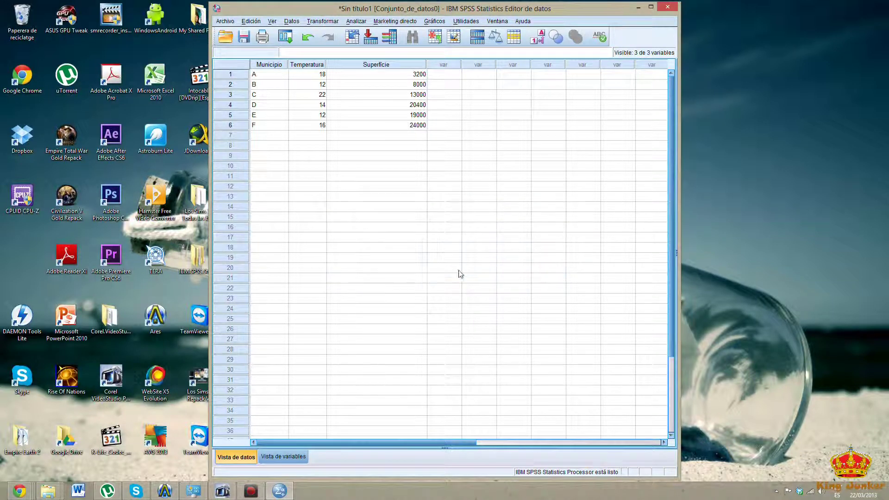
click(663, 8)
click(433, 268)
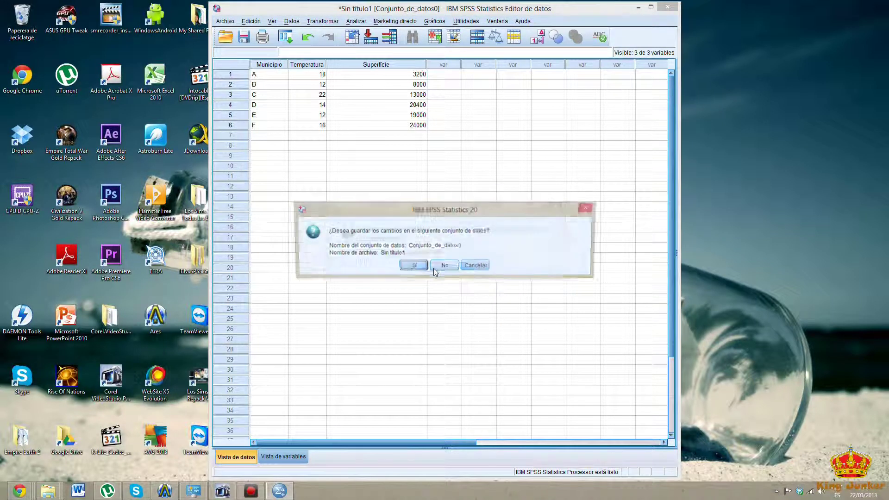
click(437, 268)
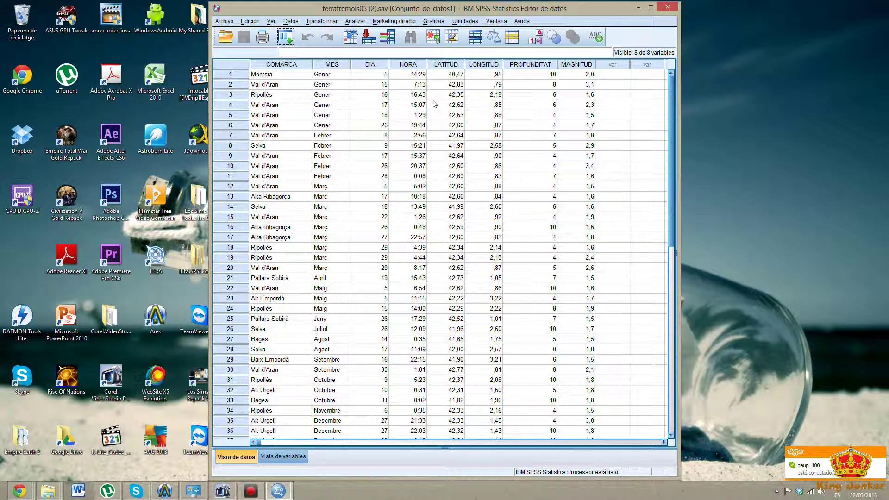
- Examine the cases in terratremols05 (2).sav and compare its data columns with the type and measure of each variable
scroll(376, 115, down, 5)
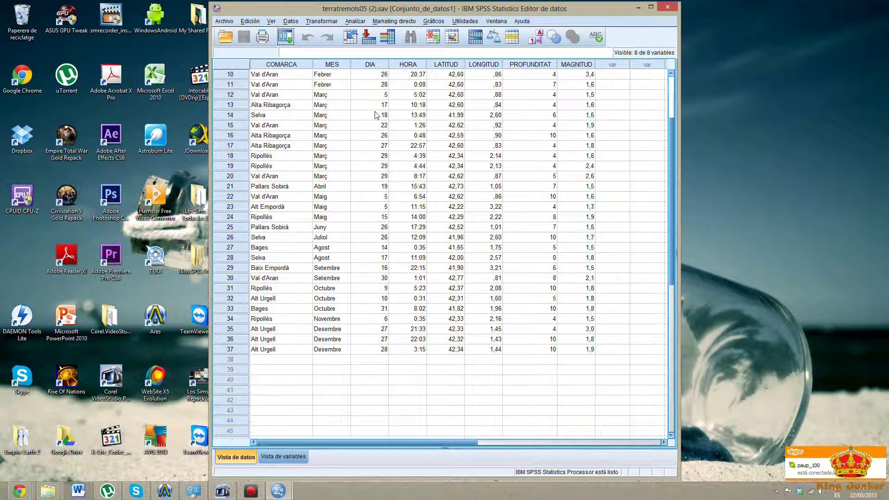
scroll(375, 115, up, 5)
scroll(375, 115, down, 3)
scroll(245, 282, up, 2)
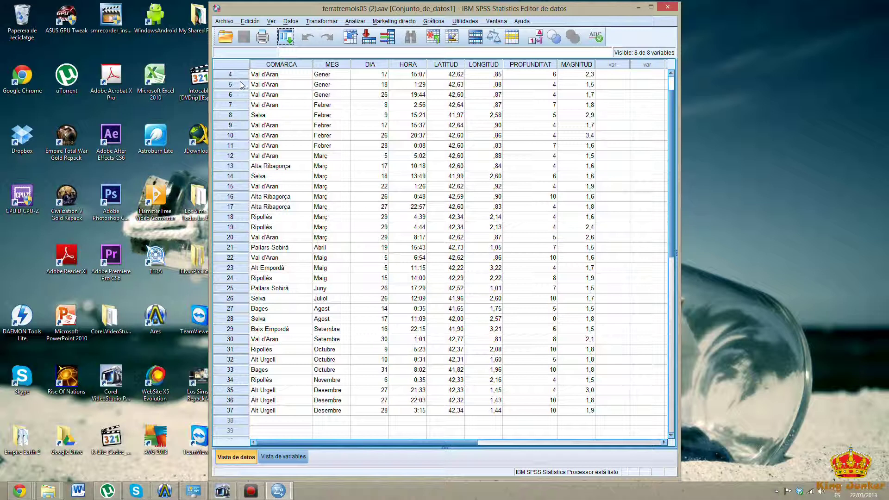
click(303, 458)
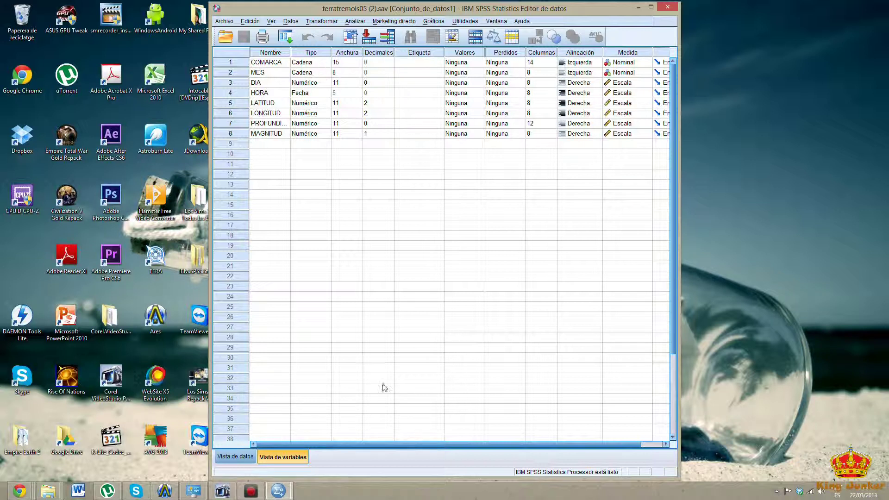
click(242, 457)
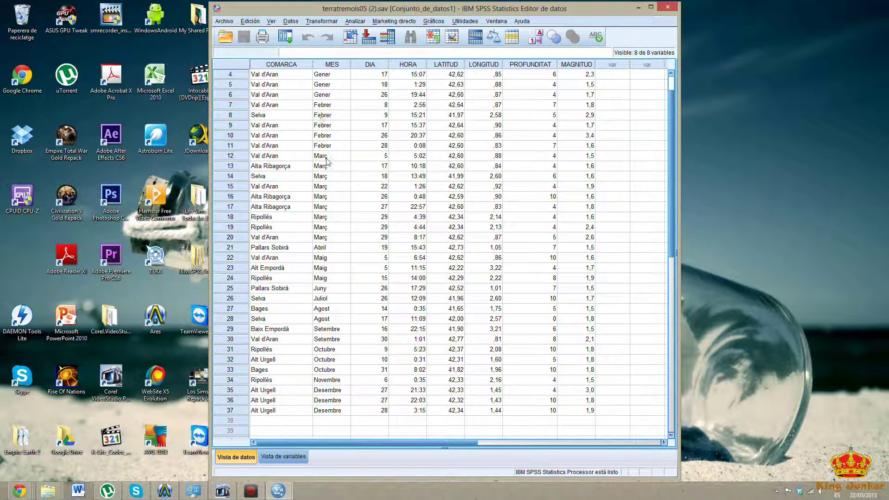
click(272, 457)
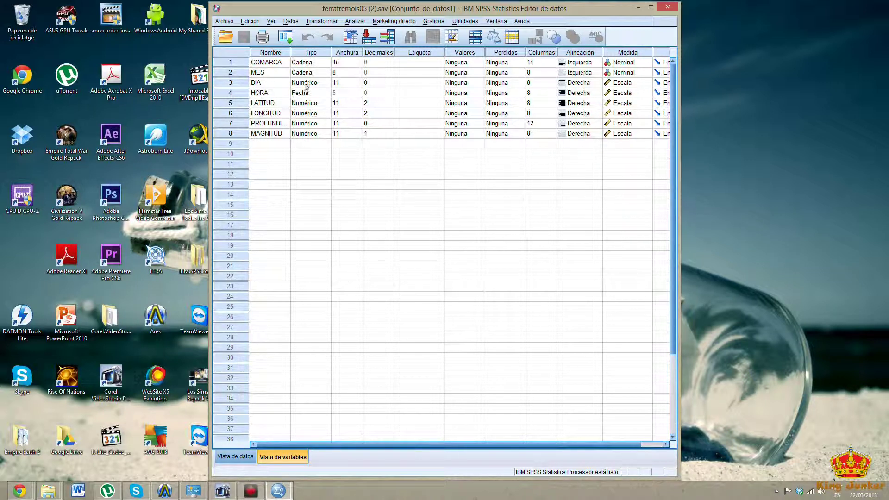
click(236, 457)
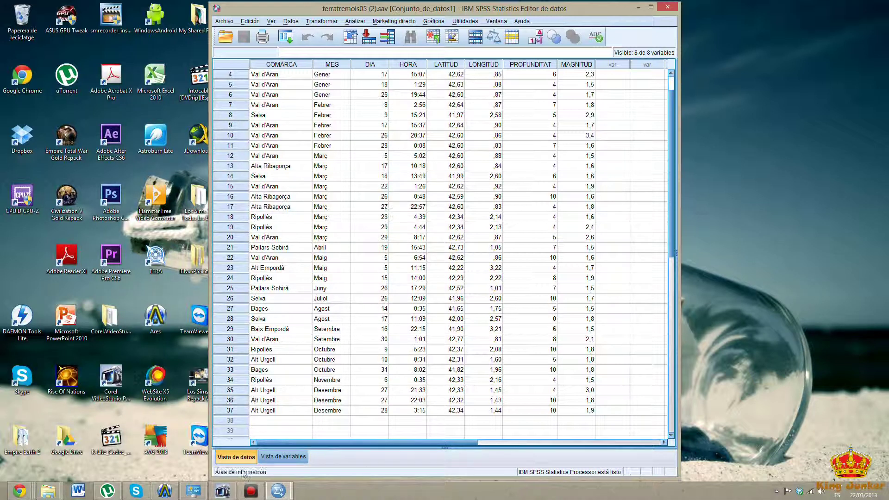
click(284, 456)
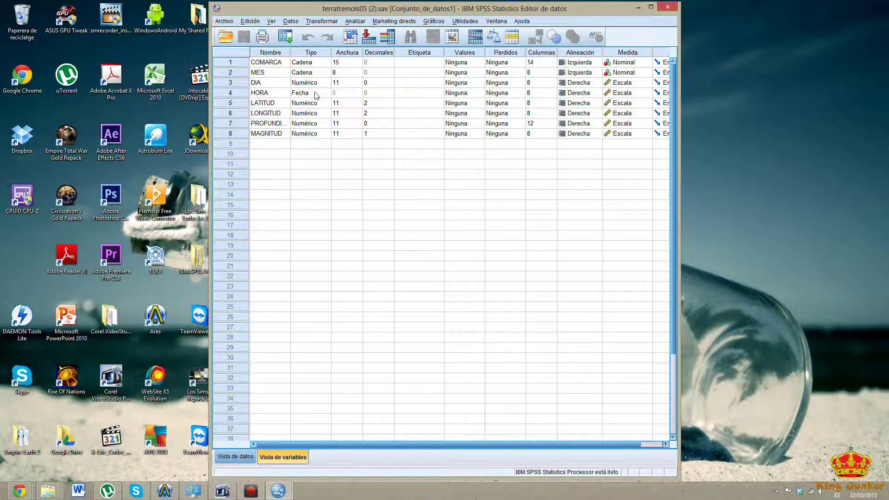
click(236, 457)
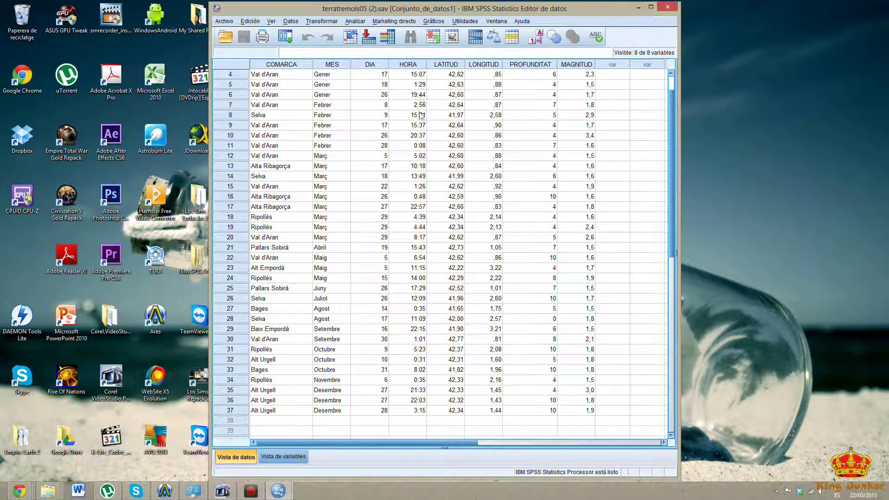
click(301, 459)
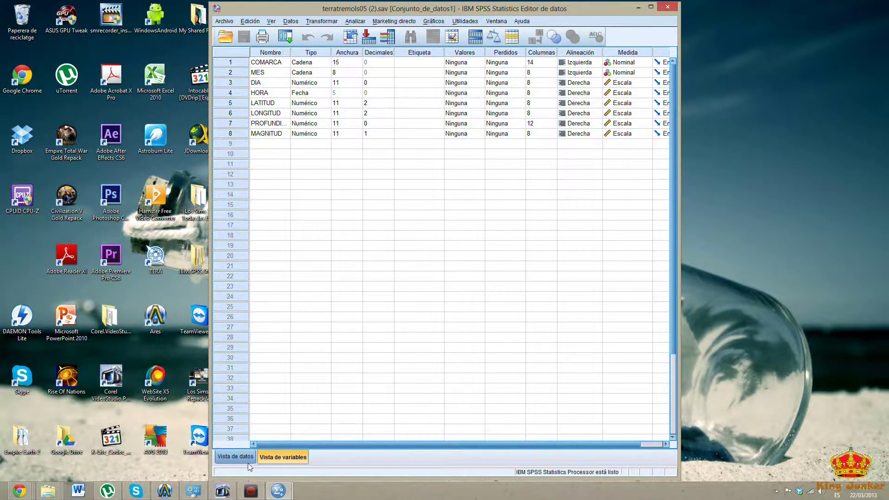
click(236, 456)
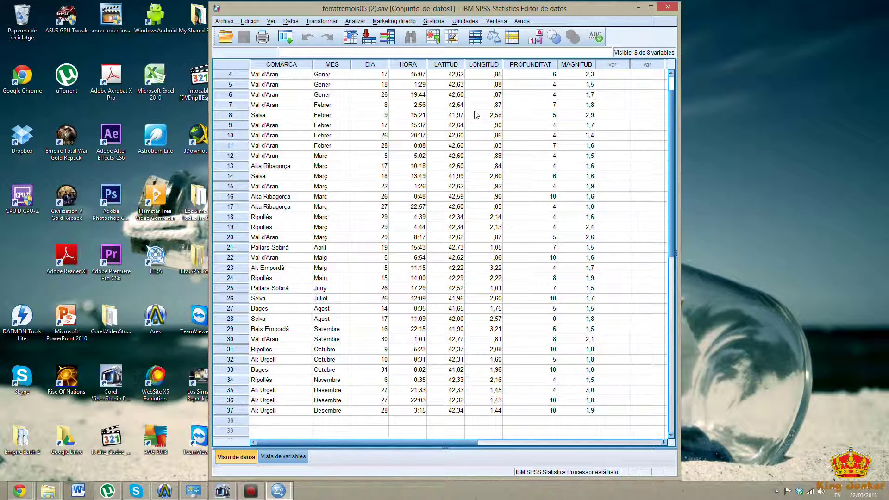
- Look through the earthquake records from the first case to the last, checking the COMARCA entry of case 37
scroll(260, 95, down, 1)
scroll(262, 111, up, 2)
scroll(262, 118, down, 1)
scroll(264, 123, up, 1)
scroll(266, 127, down, 3)
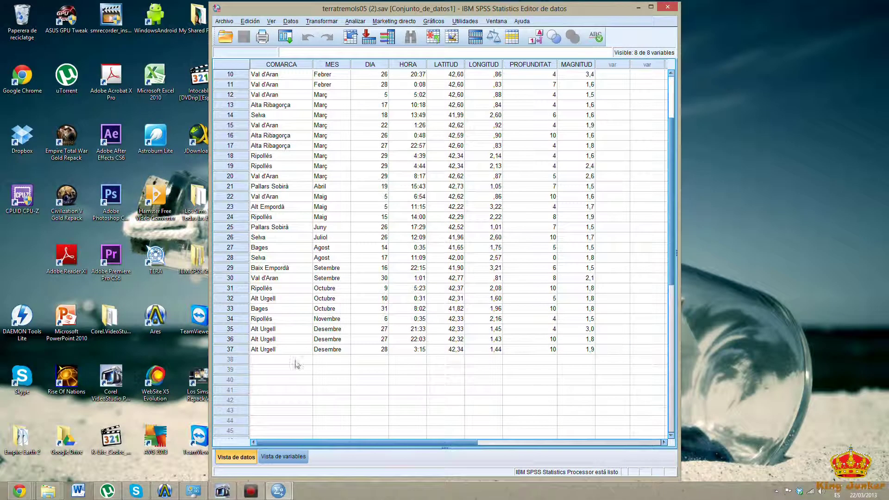
click(253, 349)
scroll(268, 183, up, 3)
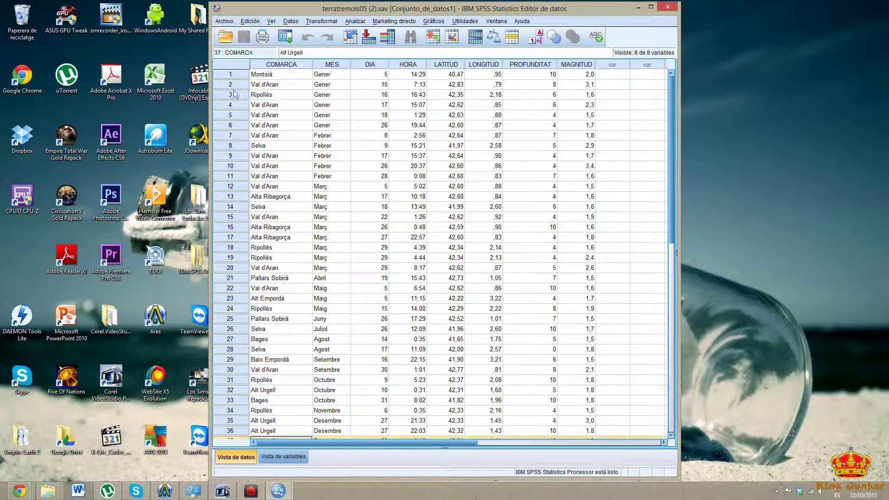
scroll(442, 89, down, 4)
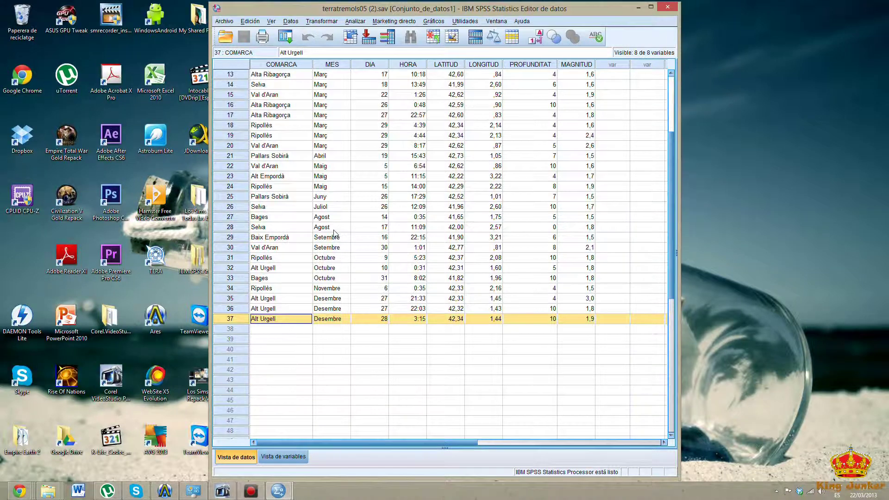
scroll(344, 190, up, 3)
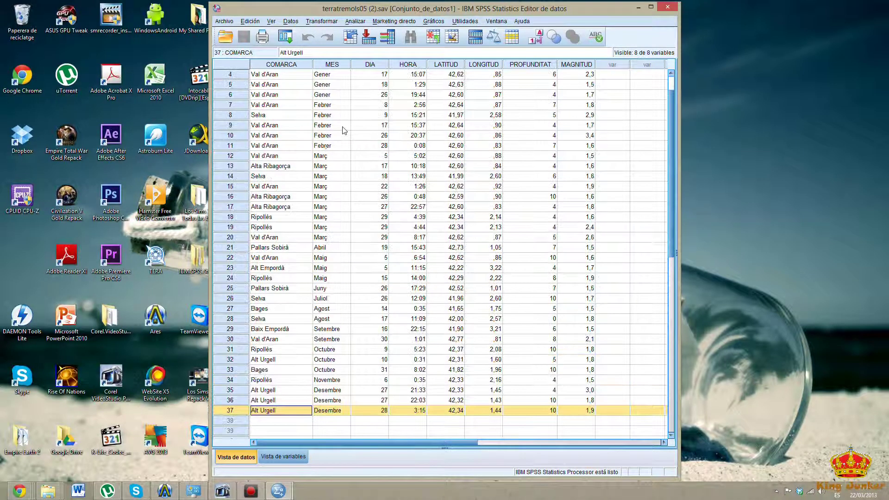
scroll(349, 129, up, 1)
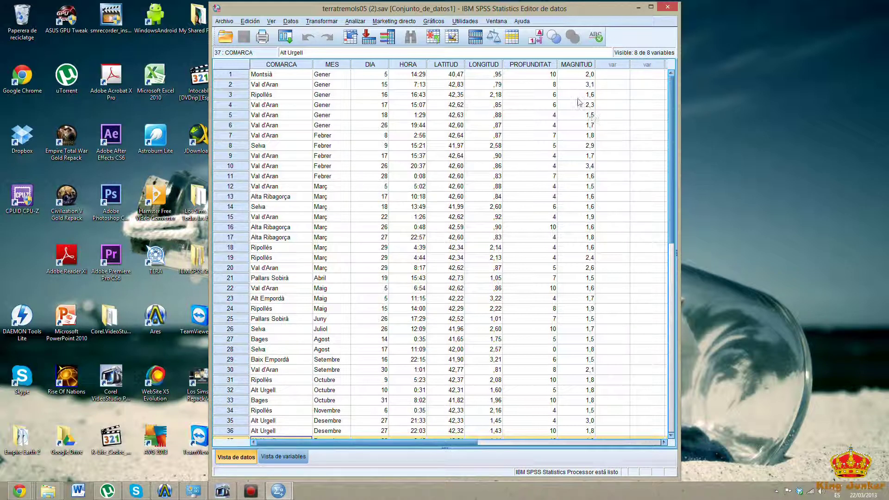
- Look over the MAGNITUD column and set up a Descriptives analysis with MAGNITUD as its only variable
click(584, 64)
scroll(593, 96, down, 7)
scroll(593, 96, up, 7)
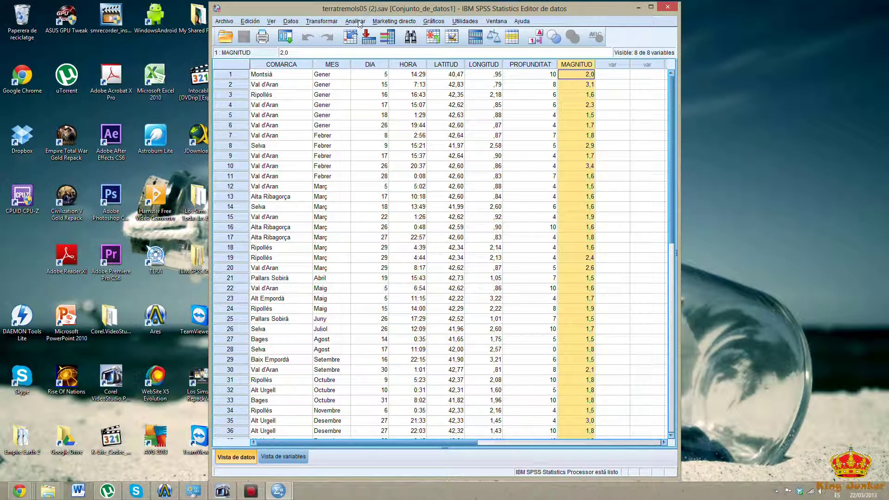
click(355, 22)
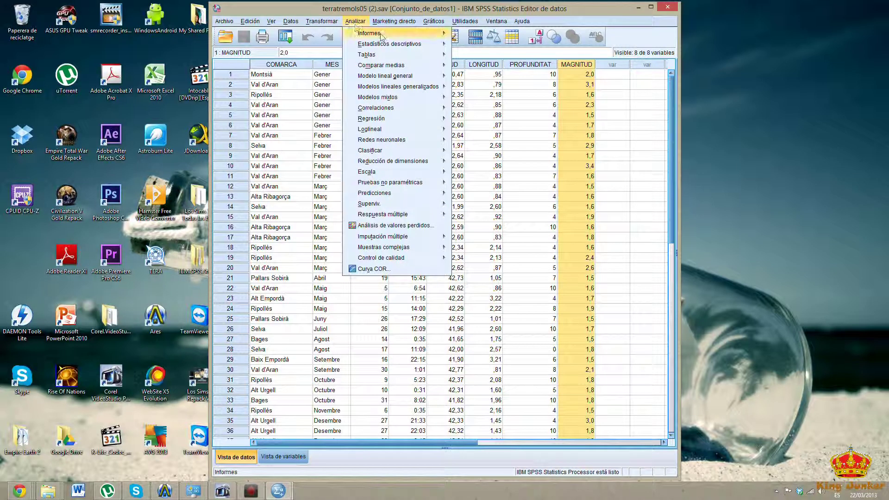
mouse_move(415, 46)
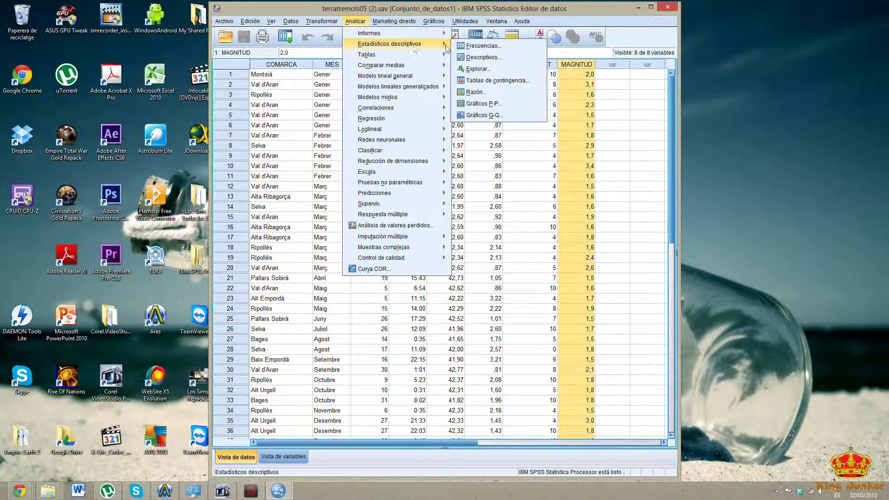
click(493, 58)
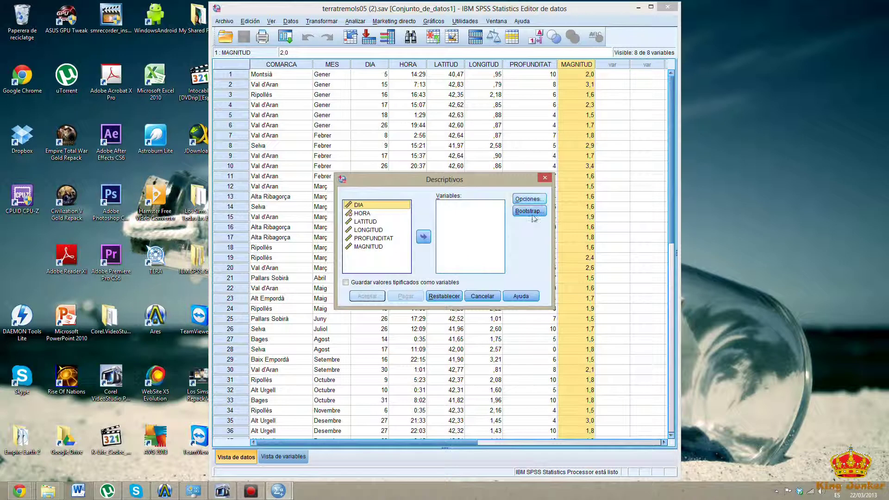
click(370, 247)
click(424, 237)
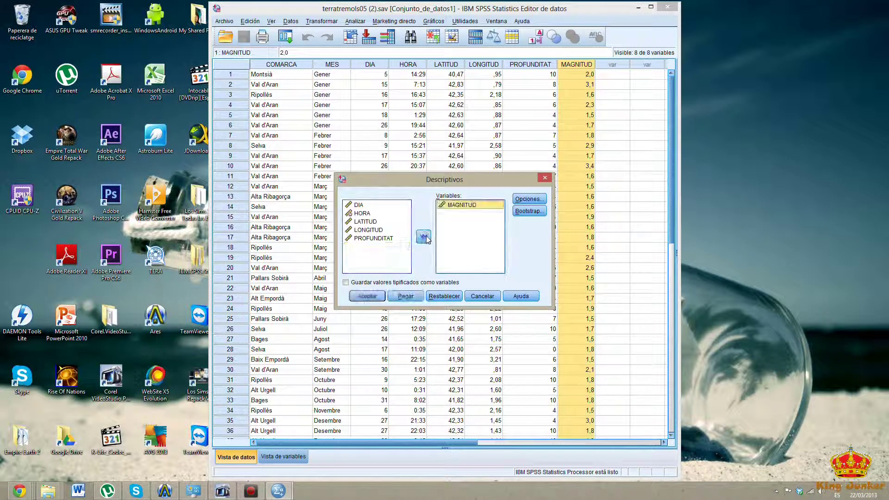
- Run the MAGNITUD Descriptives with the mean, standard deviation, minimum and maximum as the chosen statistics
click(527, 199)
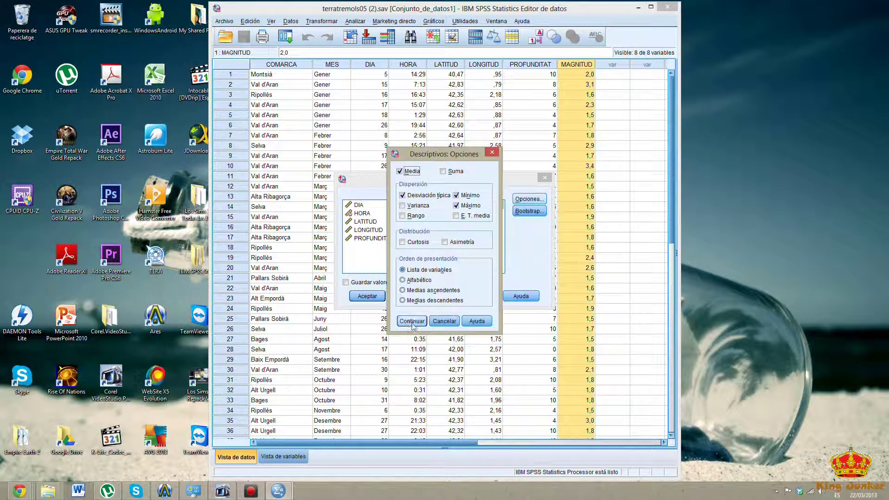
click(412, 323)
click(373, 298)
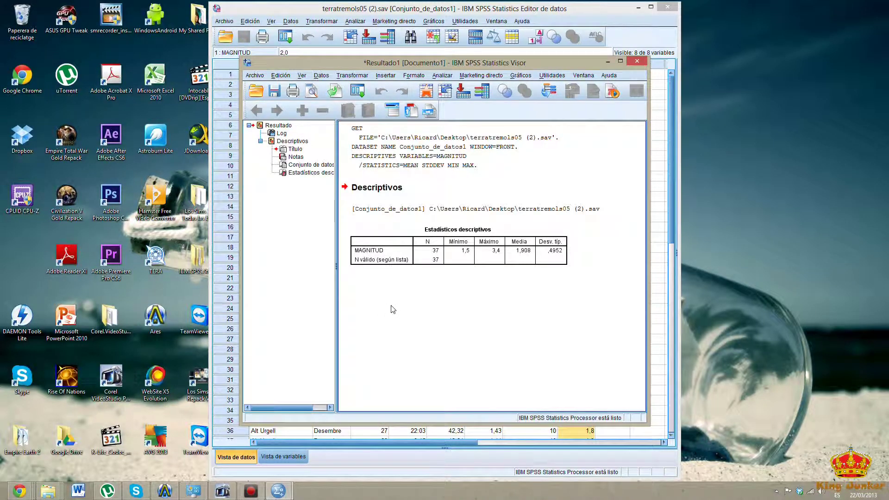
- Select the descriptive statistics table for MAGNITUD to review it, and close the results viewer without saving
click(531, 251)
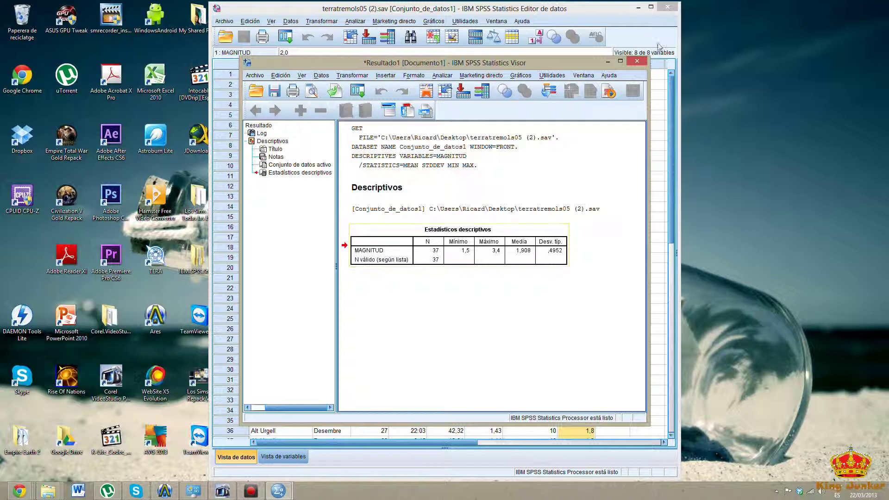
click(636, 62)
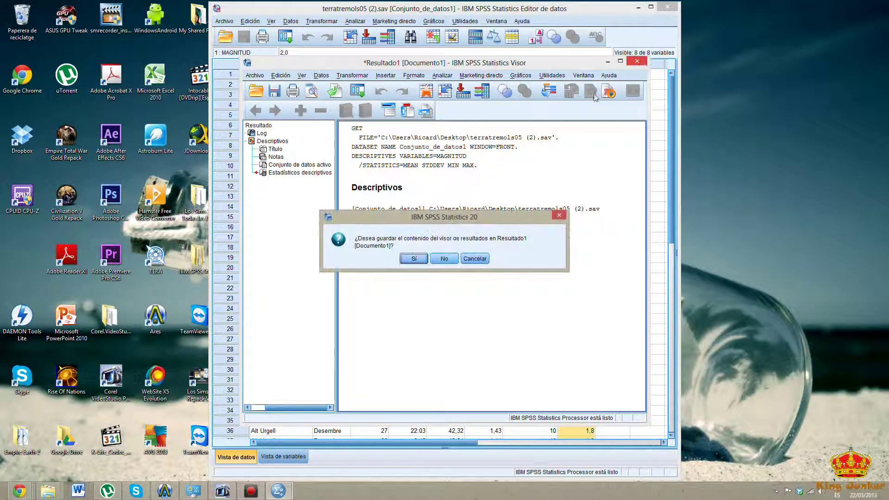
click(444, 258)
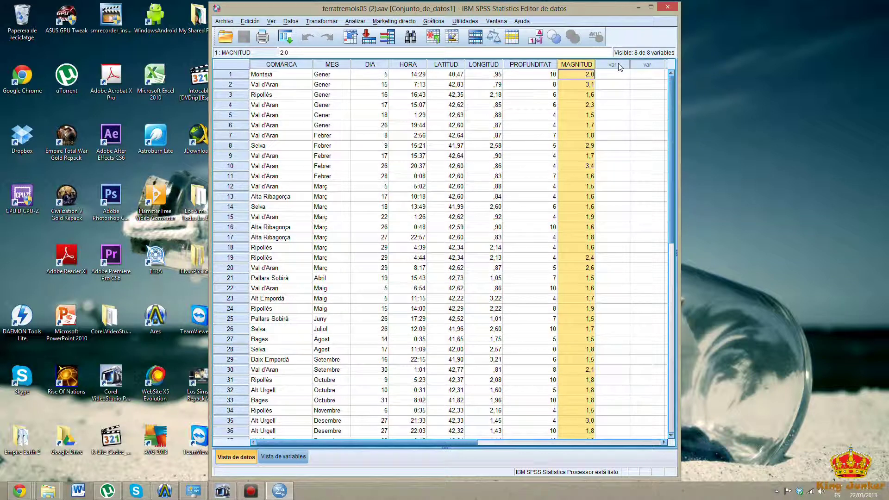
- Set up a Frequencies analysis with PROFUNDITAT as its only variable
click(546, 74)
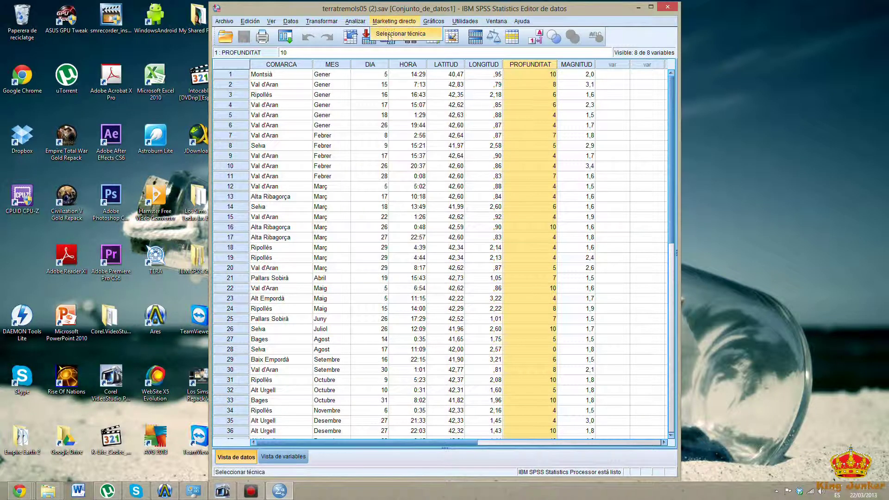
click(355, 21)
mouse_move(396, 46)
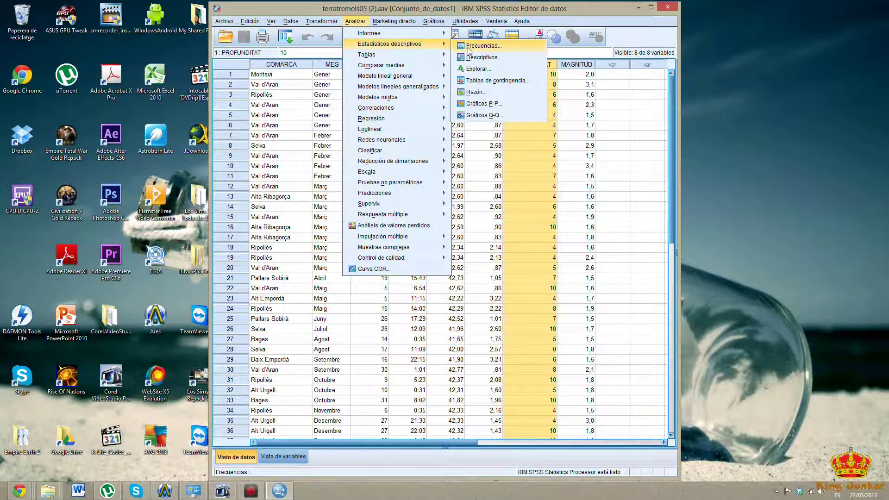
click(481, 46)
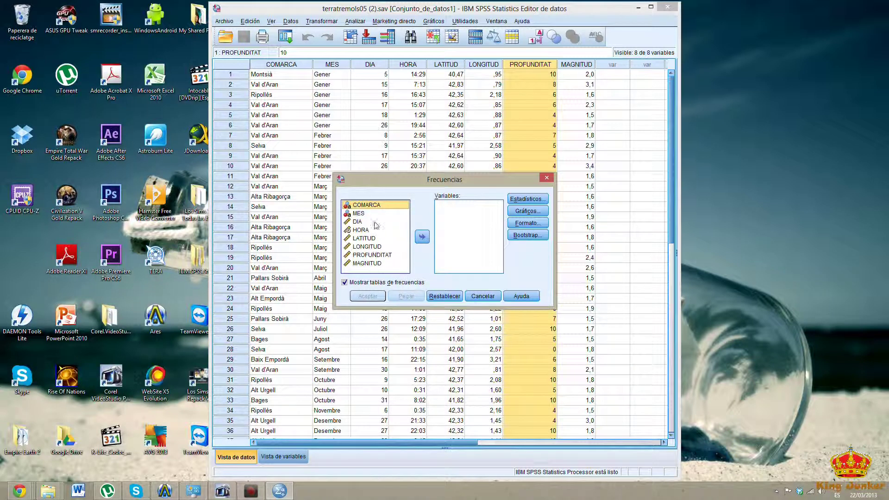
click(372, 255)
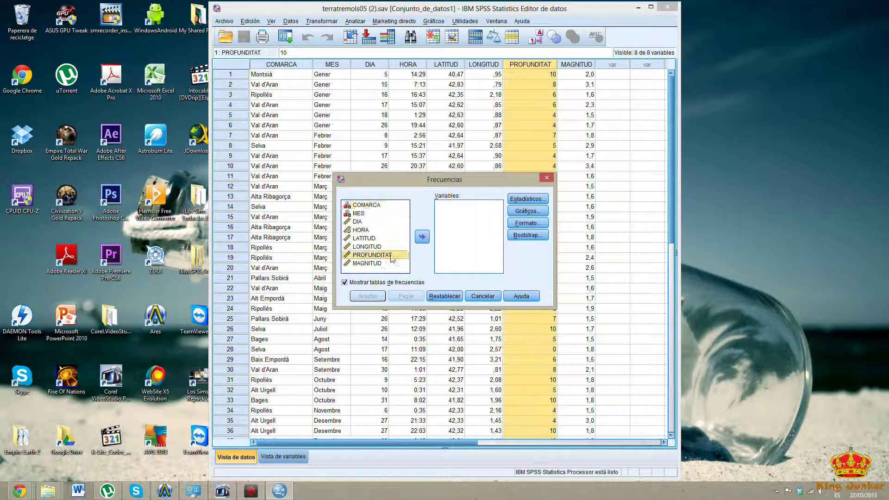
click(423, 238)
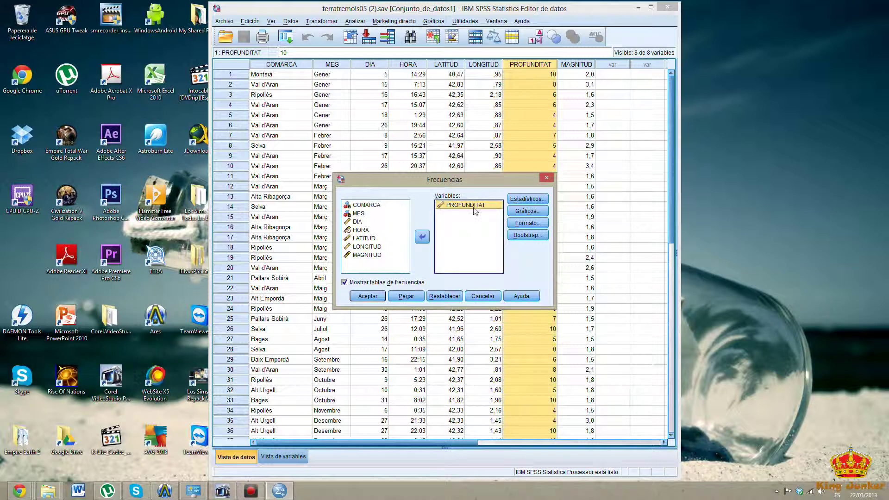
- Run the PROFUNDITAT frequencies with minimum and maximum statistics, and close the results viewer without saving
click(534, 202)
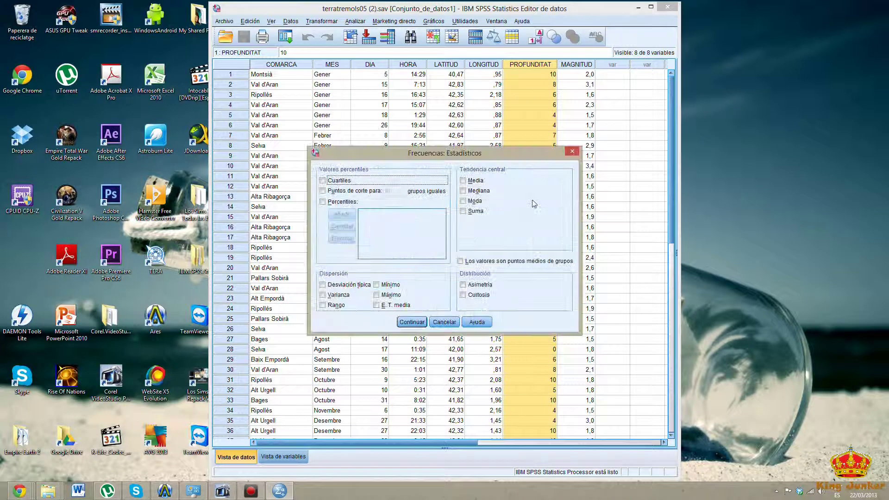
click(375, 294)
click(376, 284)
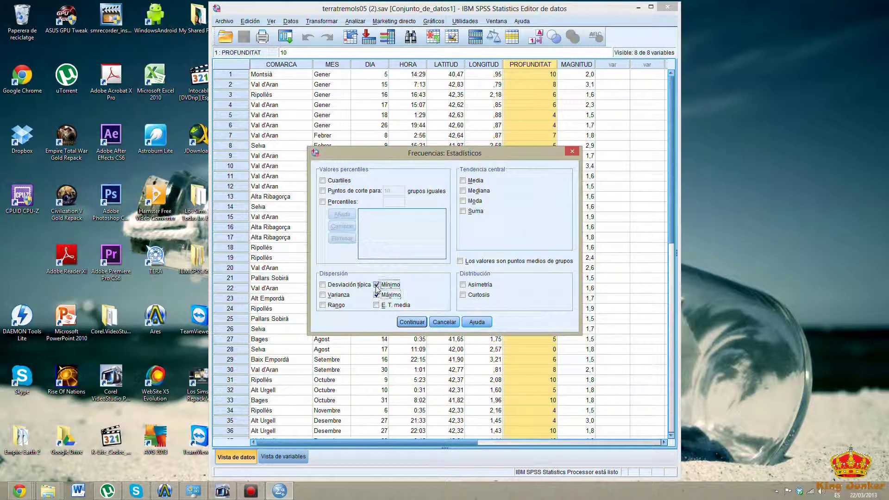
click(414, 323)
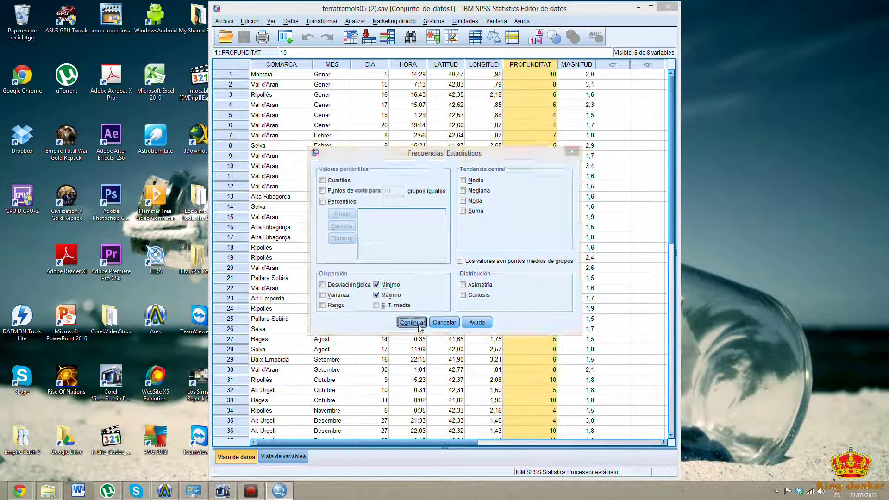
click(368, 296)
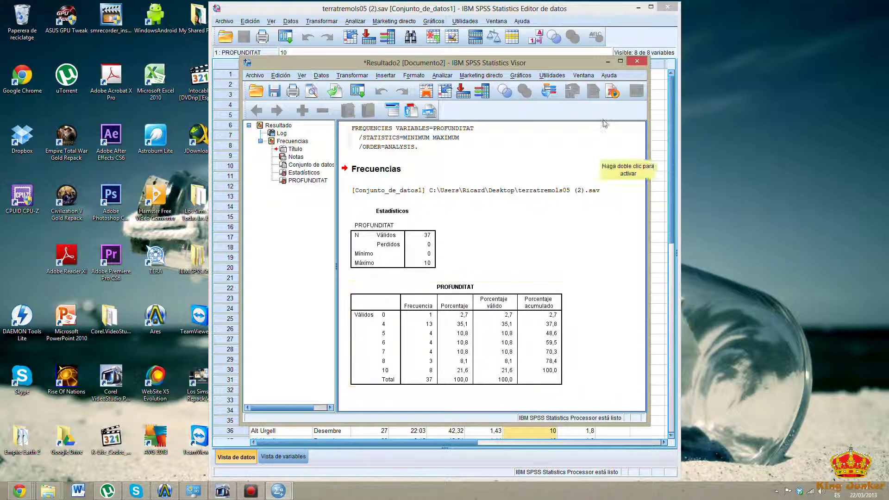
click(636, 62)
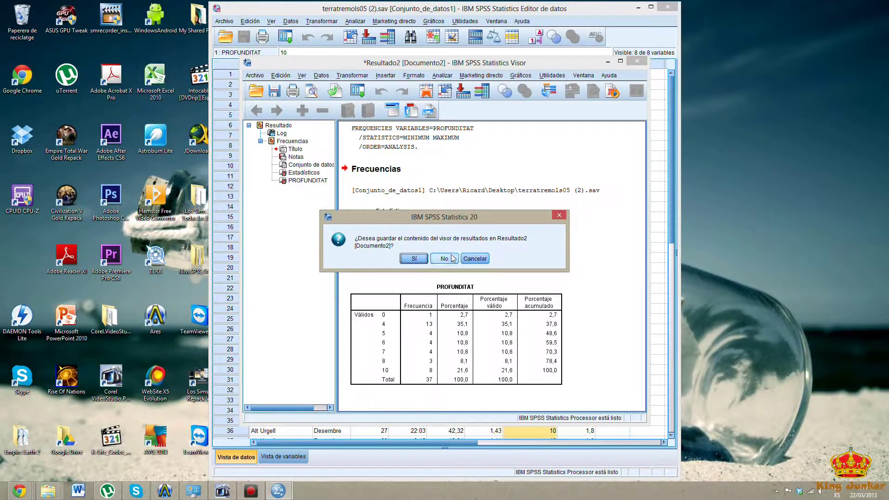
click(452, 259)
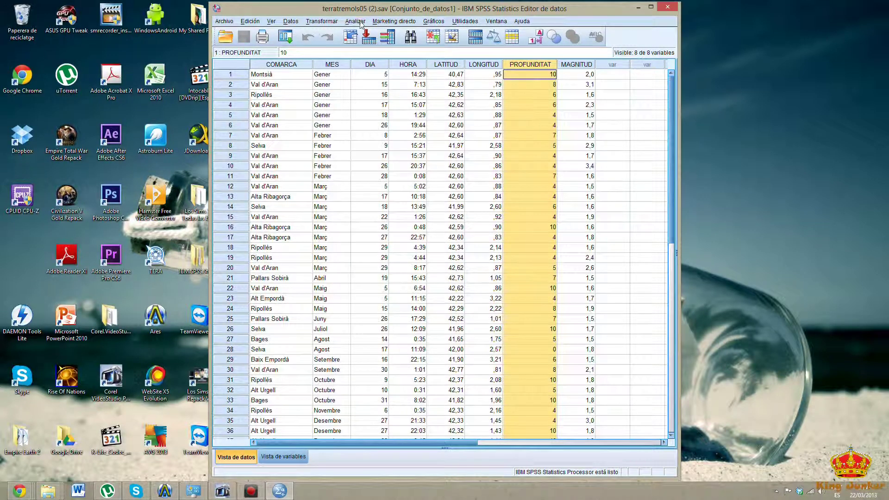
- Replace PROFUNDITAT with DIA as the variable of the Frequencies analysis
click(355, 21)
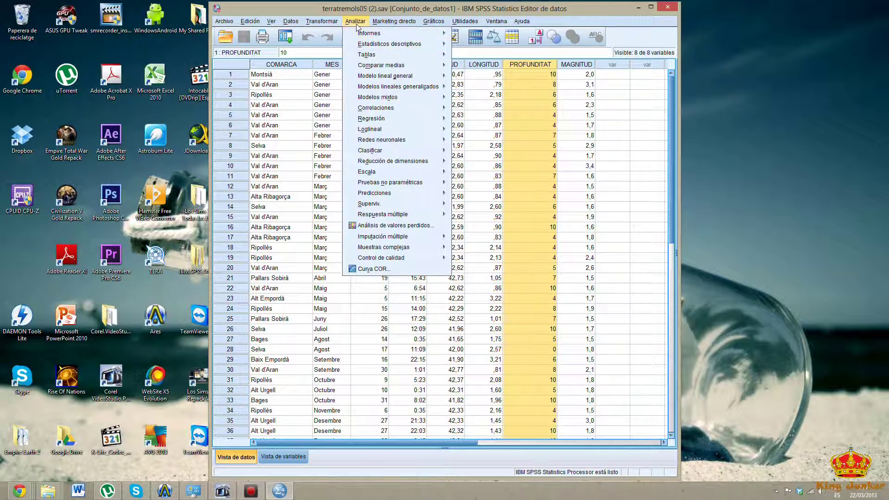
mouse_move(389, 46)
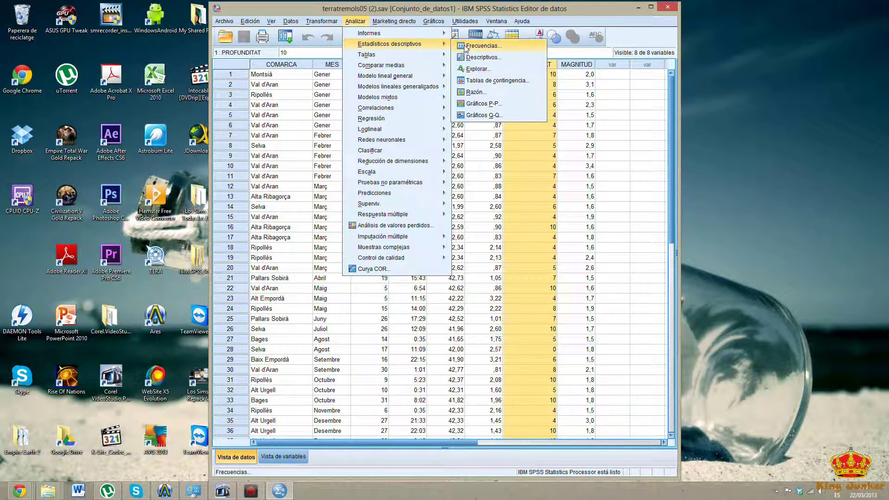
click(494, 49)
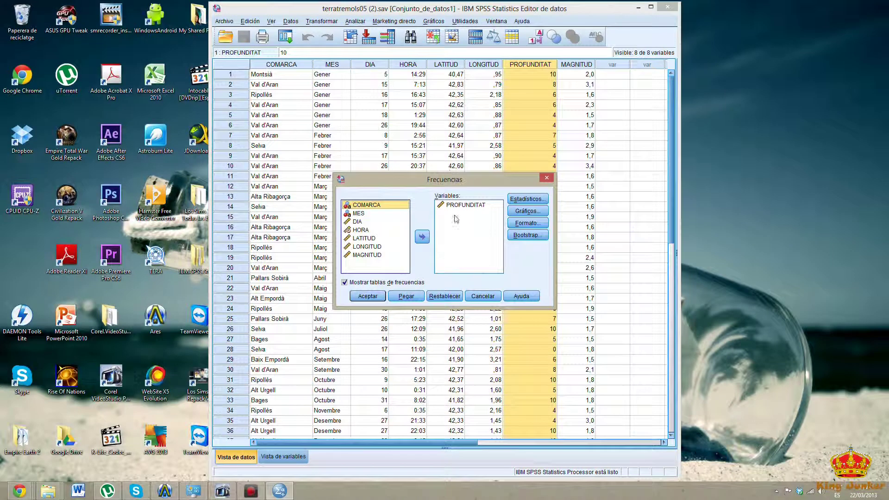
click(456, 204)
click(421, 238)
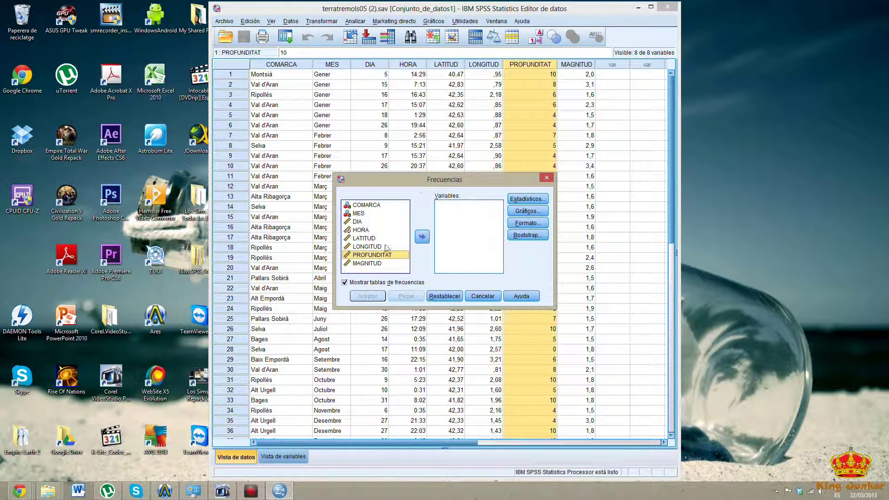
click(358, 223)
click(422, 237)
- Turn off the minimum and maximum statistics and run the frequencies for DIA
click(527, 199)
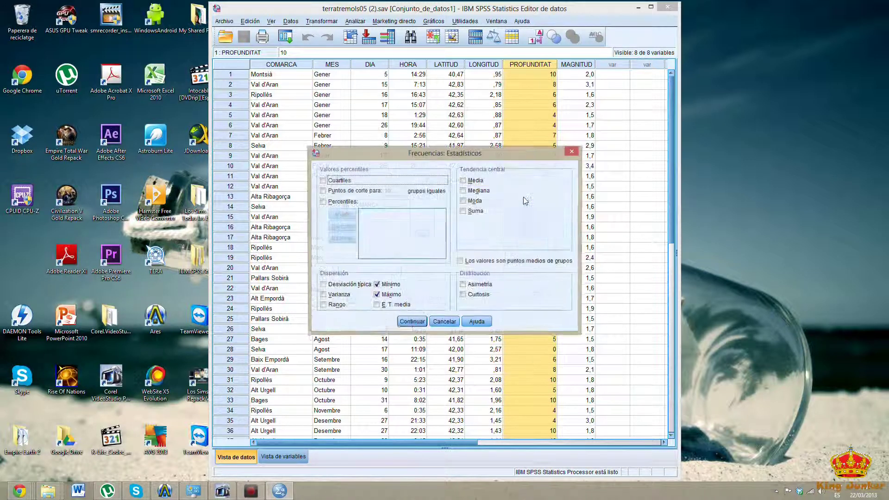
click(376, 285)
click(376, 294)
click(411, 322)
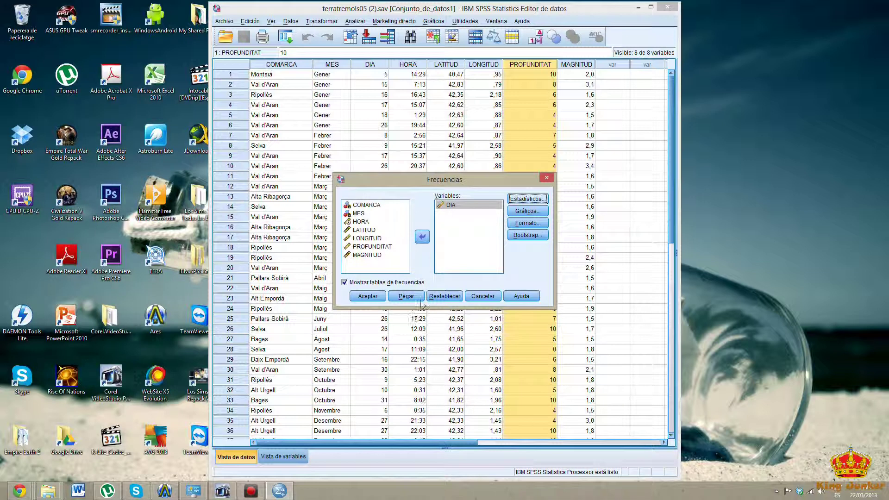
click(382, 298)
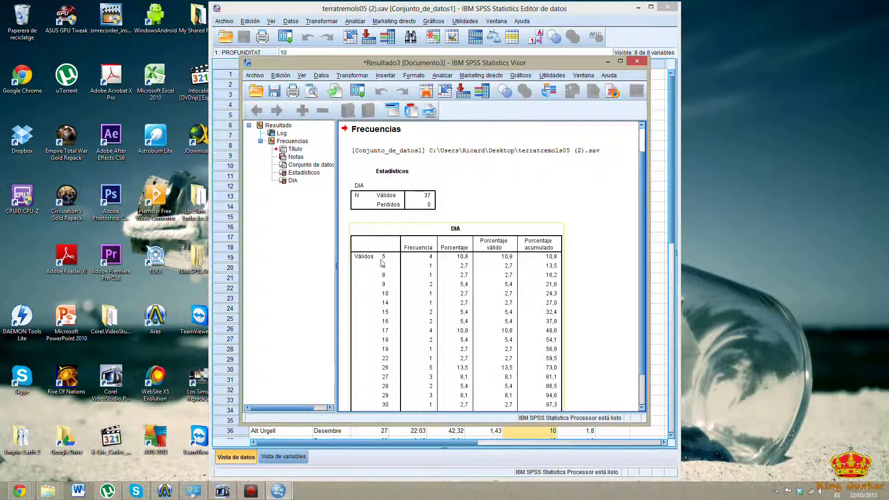
- Review the DIA frequency table down to its last rows and close the results viewer without saving
scroll(417, 252, down, 1)
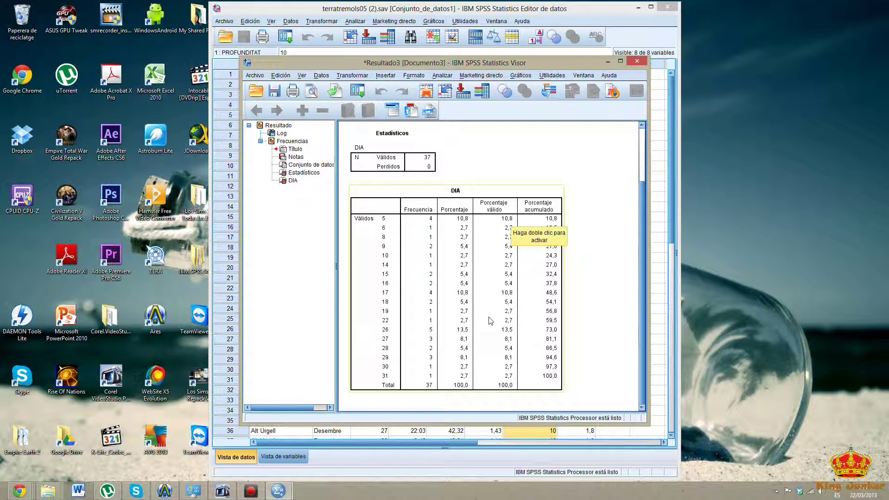
click(634, 60)
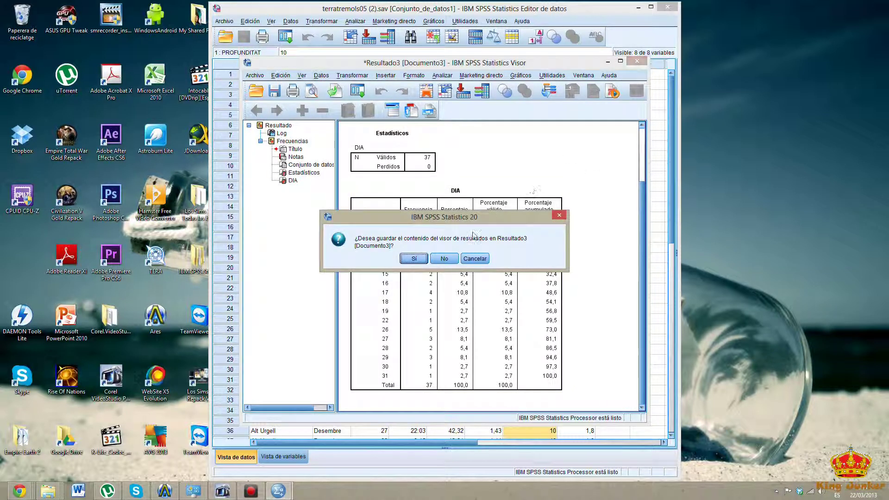
click(444, 258)
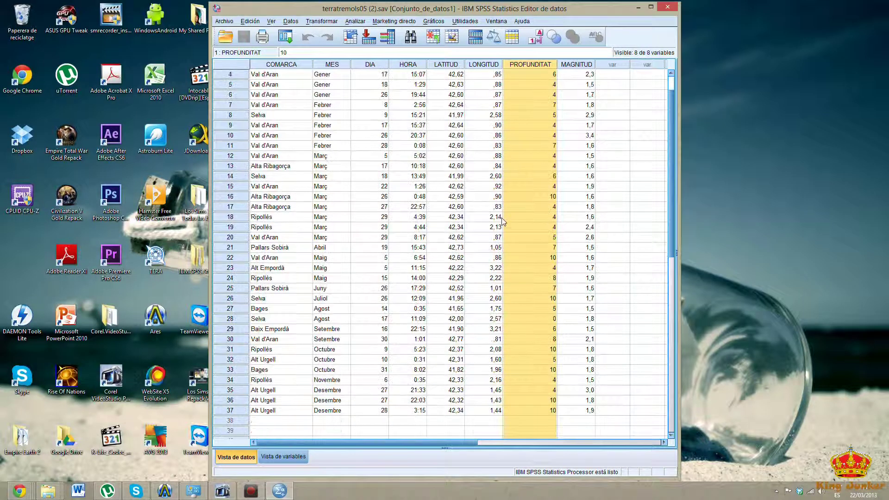